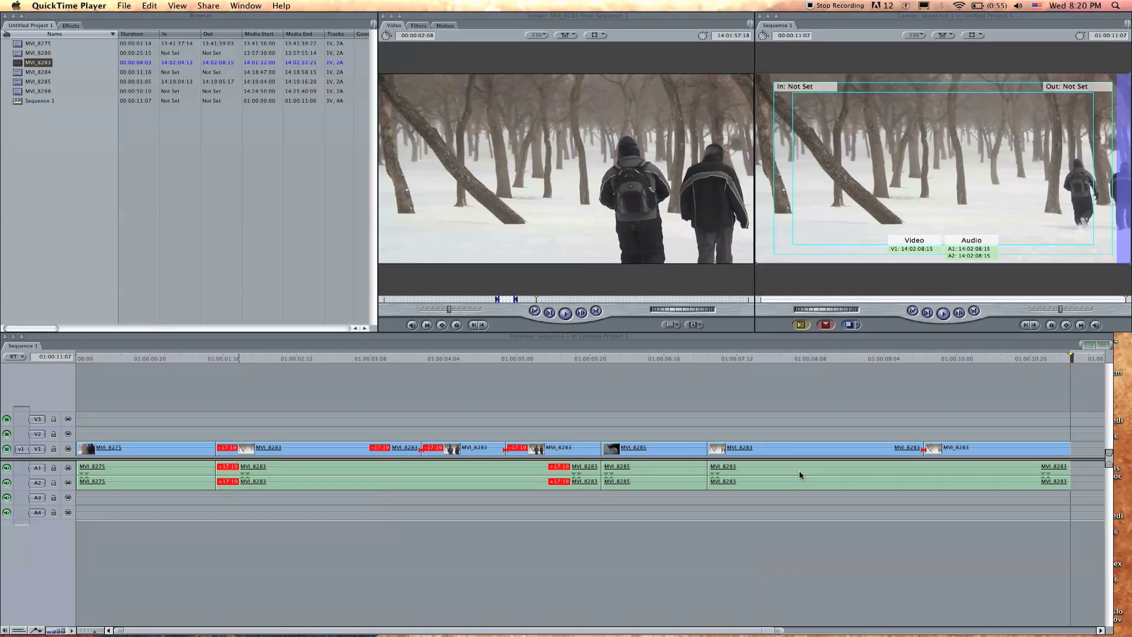
# Step: Bring Final Cut Pro to the front and move the Tools palette over the Timeline
pyautogui.click(820, 380)
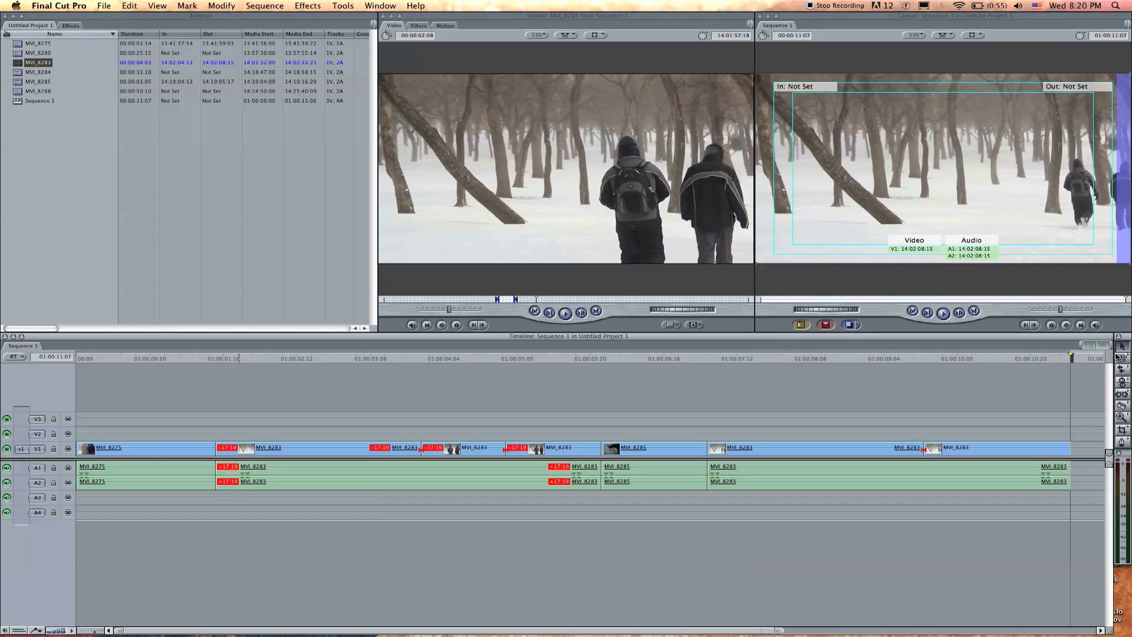
pyautogui.moveTo(1126, 341)
pyautogui.mouseDown()
pyautogui.moveTo(1068, 336)
pyautogui.moveTo(962, 373)
pyautogui.moveTo(1079, 339)
pyautogui.moveTo(1130, 338)
pyautogui.mouseUp()
pyautogui.hotkey('alt', '-')
pyautogui.hotkey('alt', '-')
pyautogui.hotkey('alt', '-')
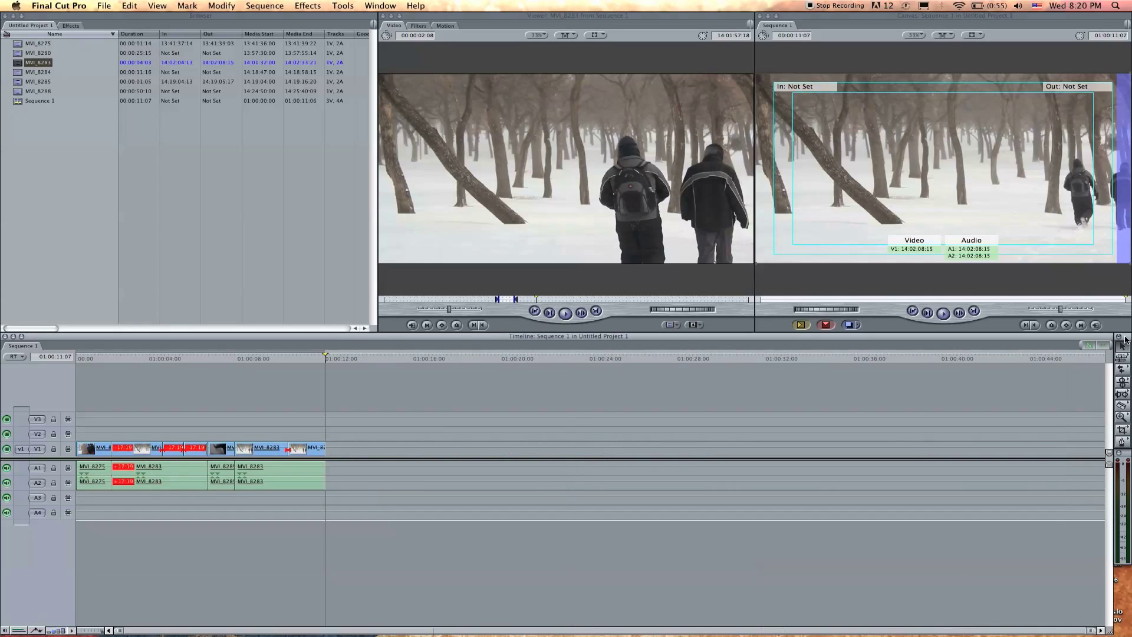
pyautogui.hotkey('shift', 'z')
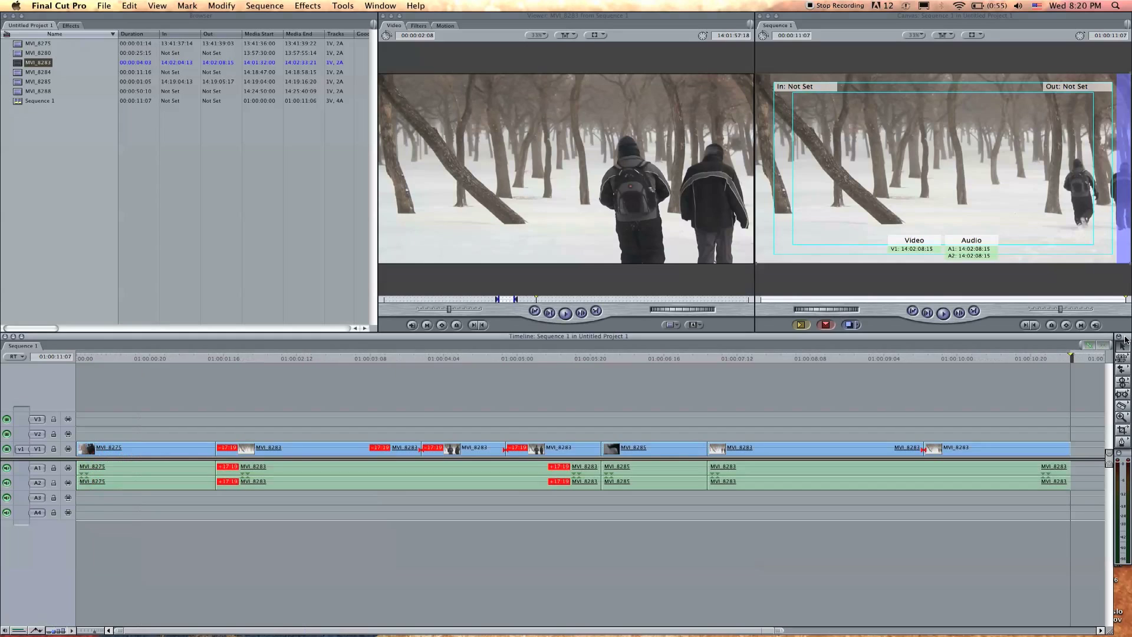
pyautogui.click(643, 247)
pyautogui.press('super+minus')
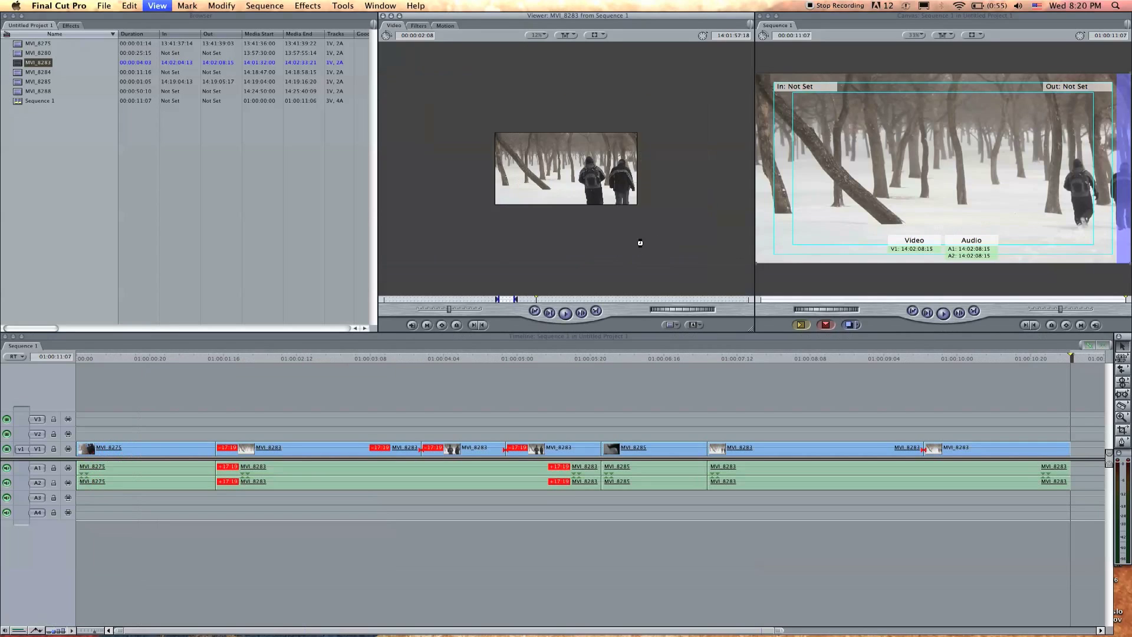
pyautogui.press('super+equal')
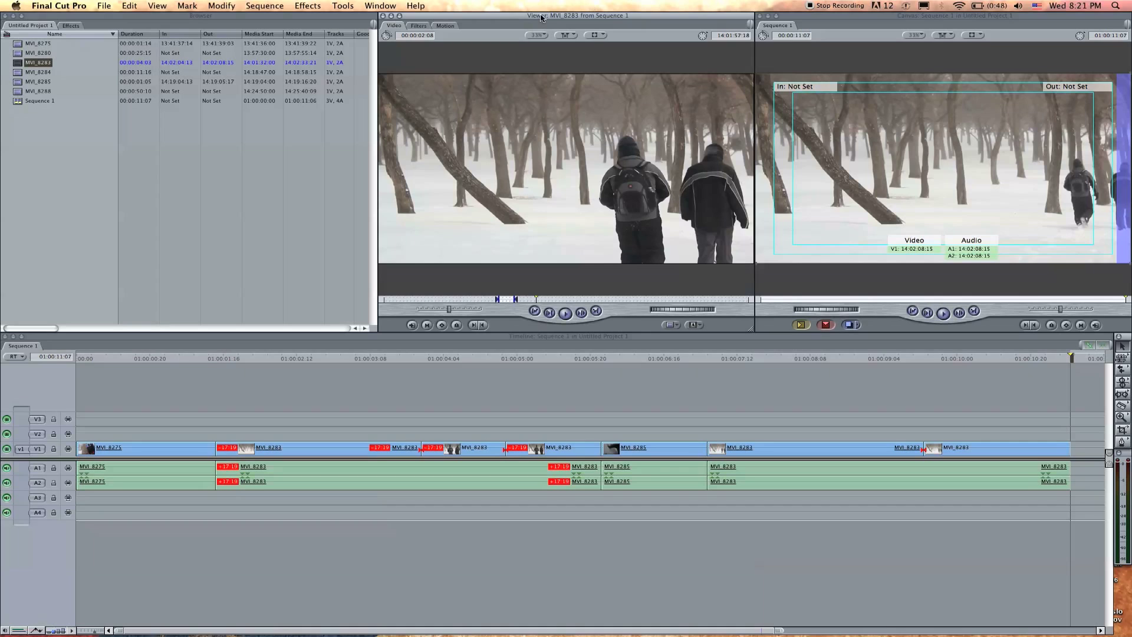
pyautogui.moveTo(557, 18)
pyautogui.mouseDown()
pyautogui.moveTo(542, 46)
pyautogui.moveTo(554, 22)
pyautogui.mouseUp()
pyautogui.click(92, 162)
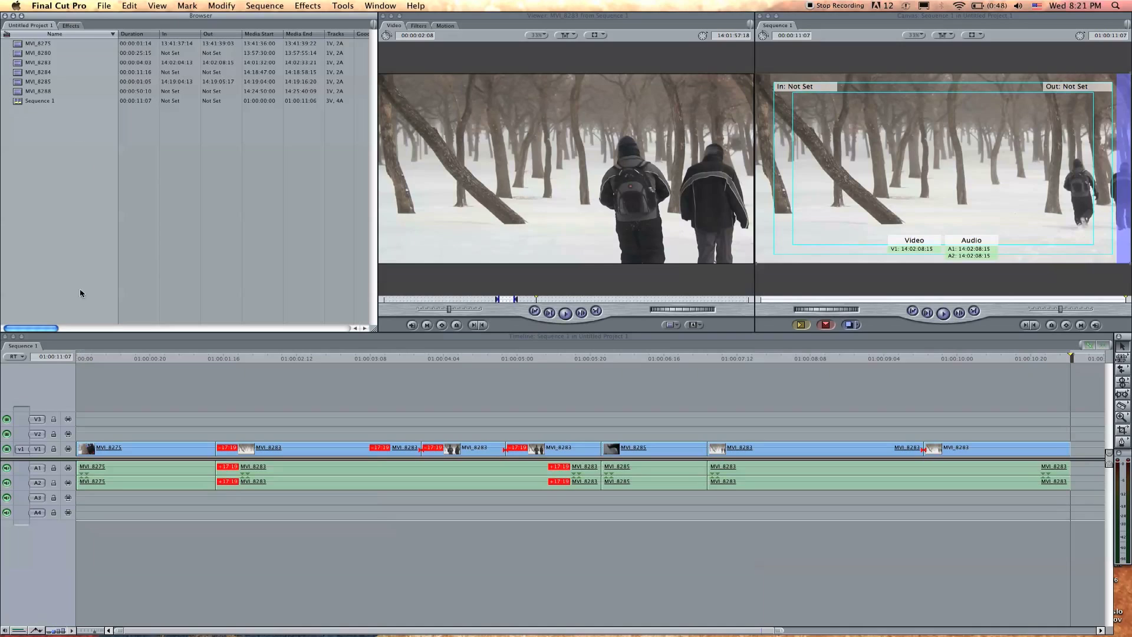
# Step: Open MVI_8275 from the Browser in the Viewer and zoom the Timeline out
pyautogui.click(18, 45)
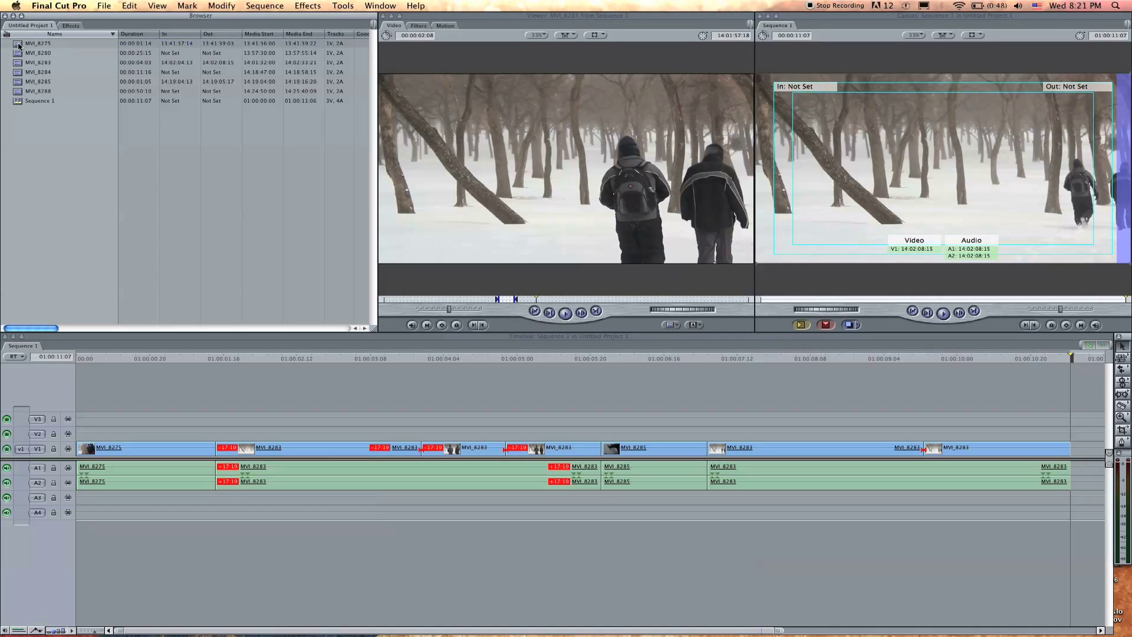
pyautogui.doubleClick(18, 46)
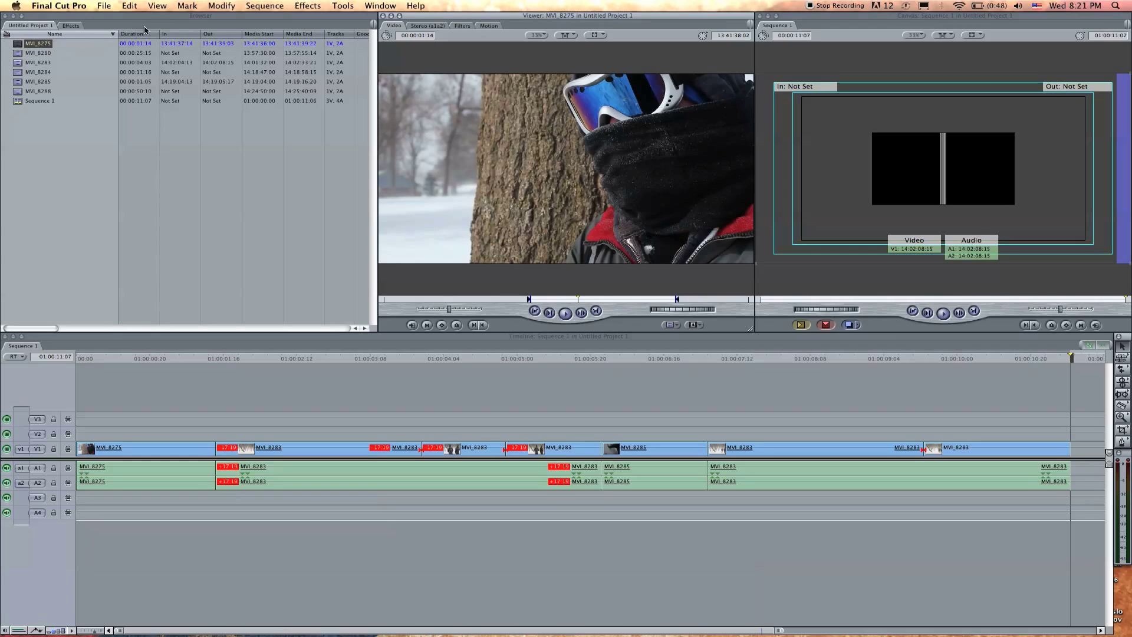
pyautogui.click(224, 43)
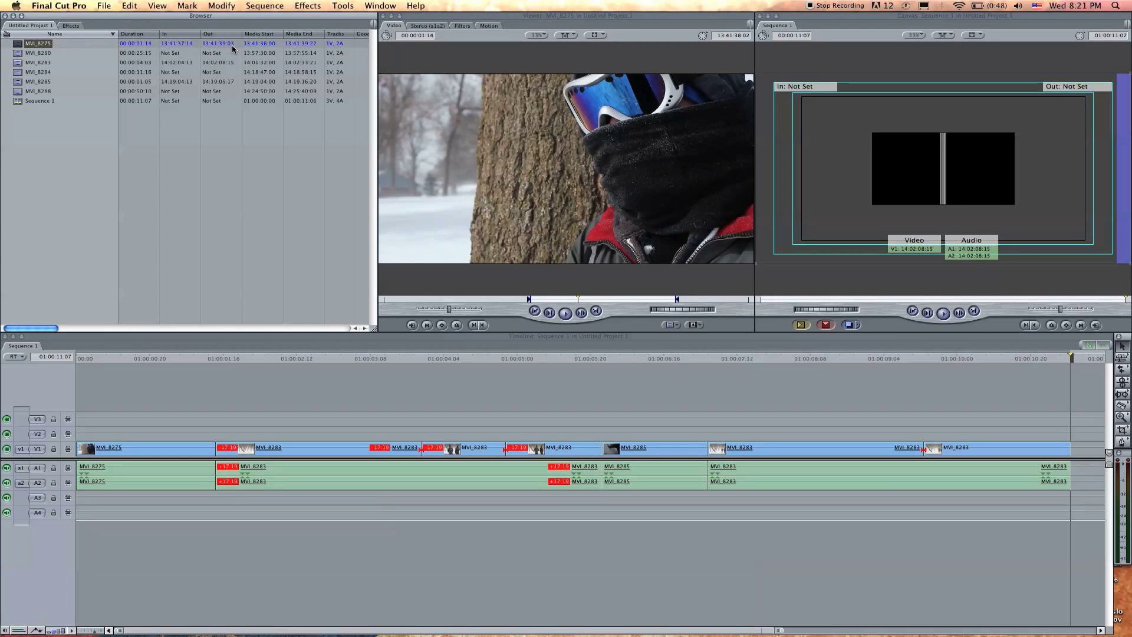
pyautogui.click(418, 394)
pyautogui.press('super+minus')
pyautogui.press('super+minus')
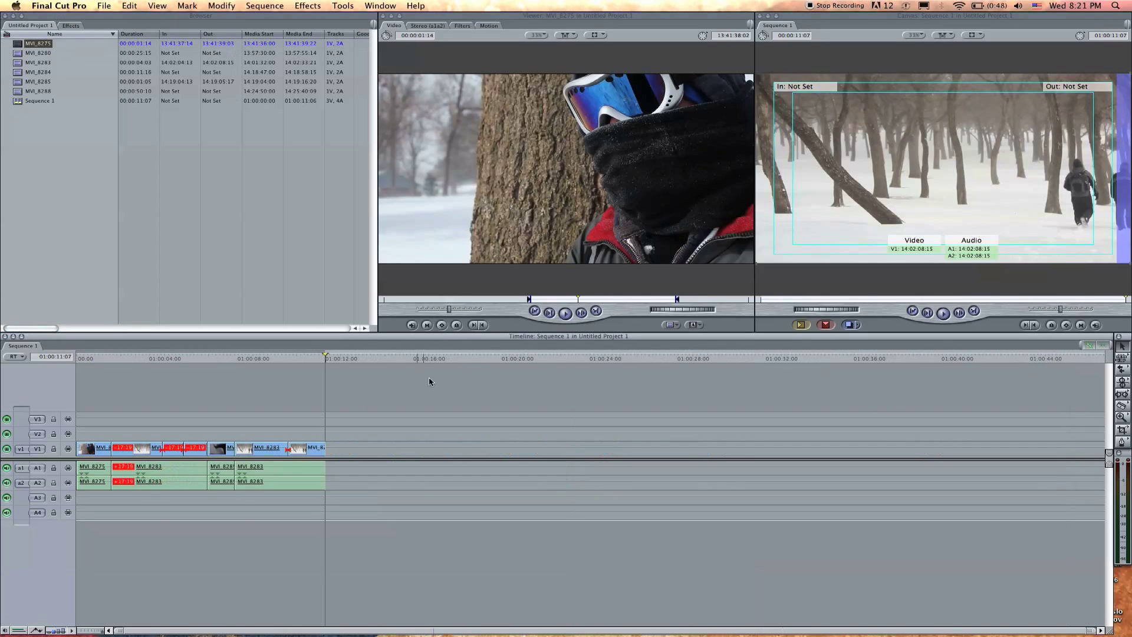
pyautogui.click(498, 134)
# Step: Mark In at MVI_8275's first frame and Out at its last, then drop it into Sequence 1 after the earlier clips
pyautogui.moveTo(542, 298); pyautogui.dragTo(801, 313)
pyautogui.click(385, 300)
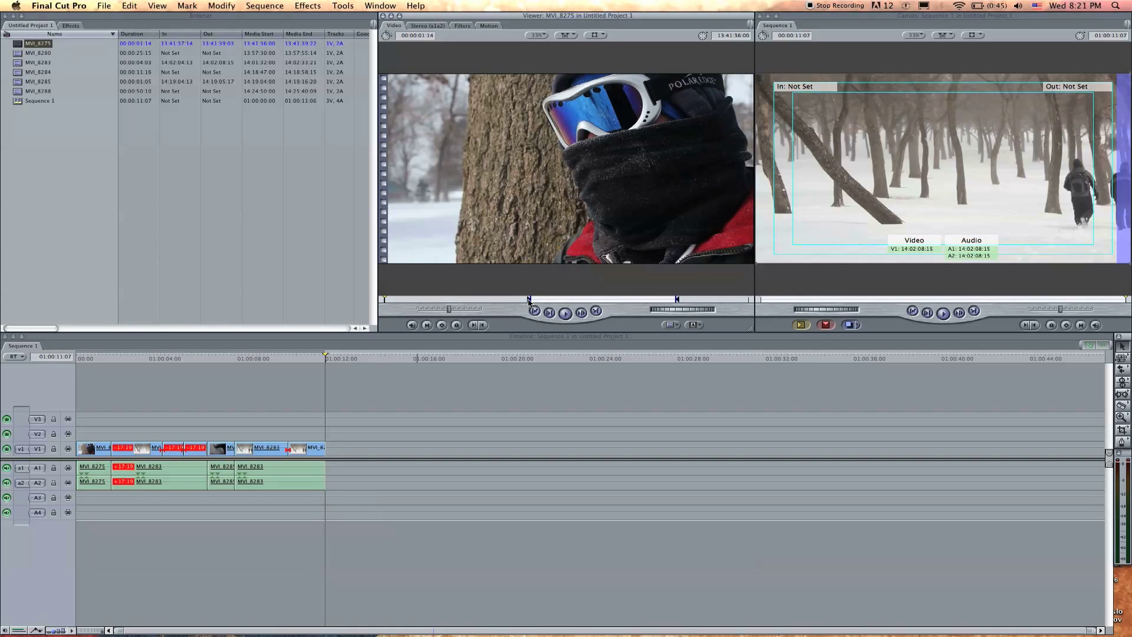
pyautogui.moveTo(529, 299); pyautogui.dragTo(383, 299)
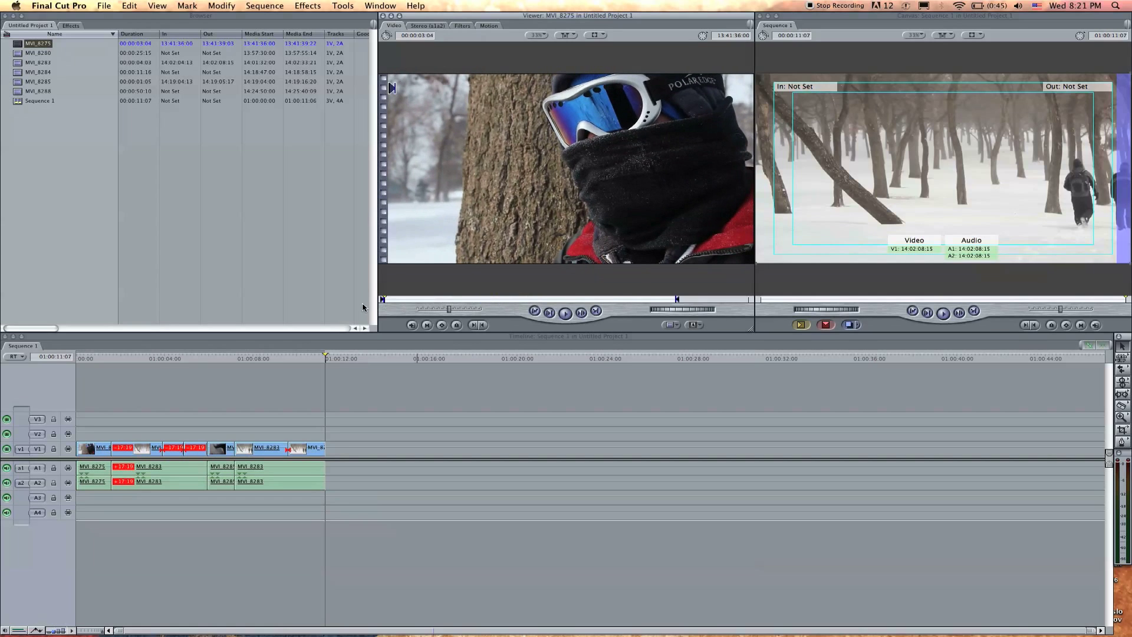
pyautogui.moveTo(678, 300); pyautogui.dragTo(765, 299)
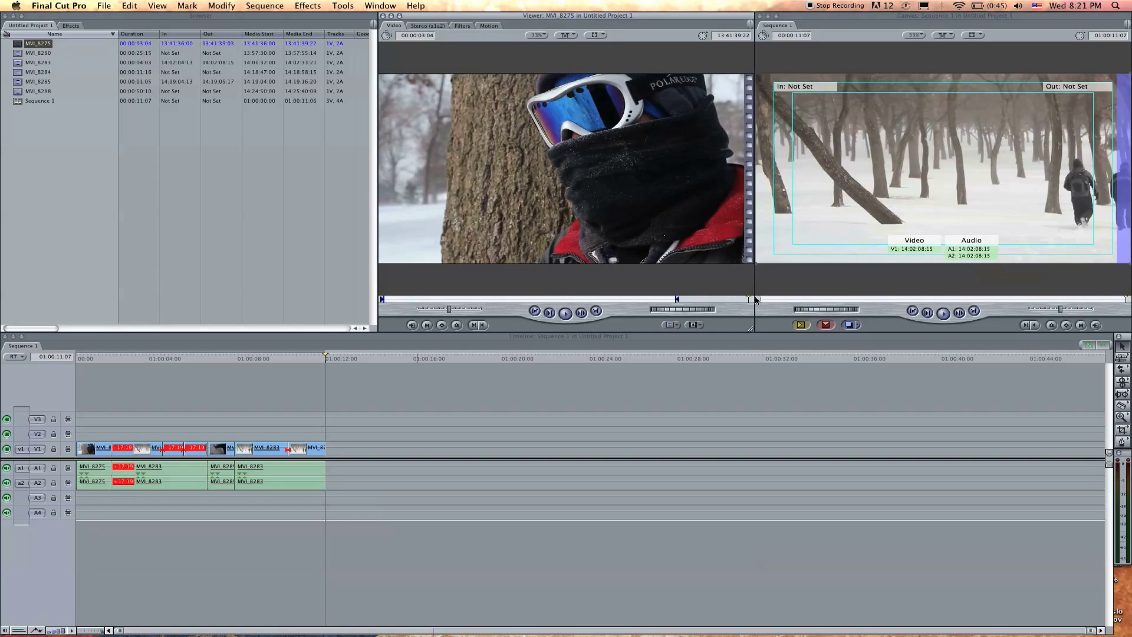
pyautogui.moveTo(678, 300); pyautogui.dragTo(763, 302)
pyautogui.click(484, 326)
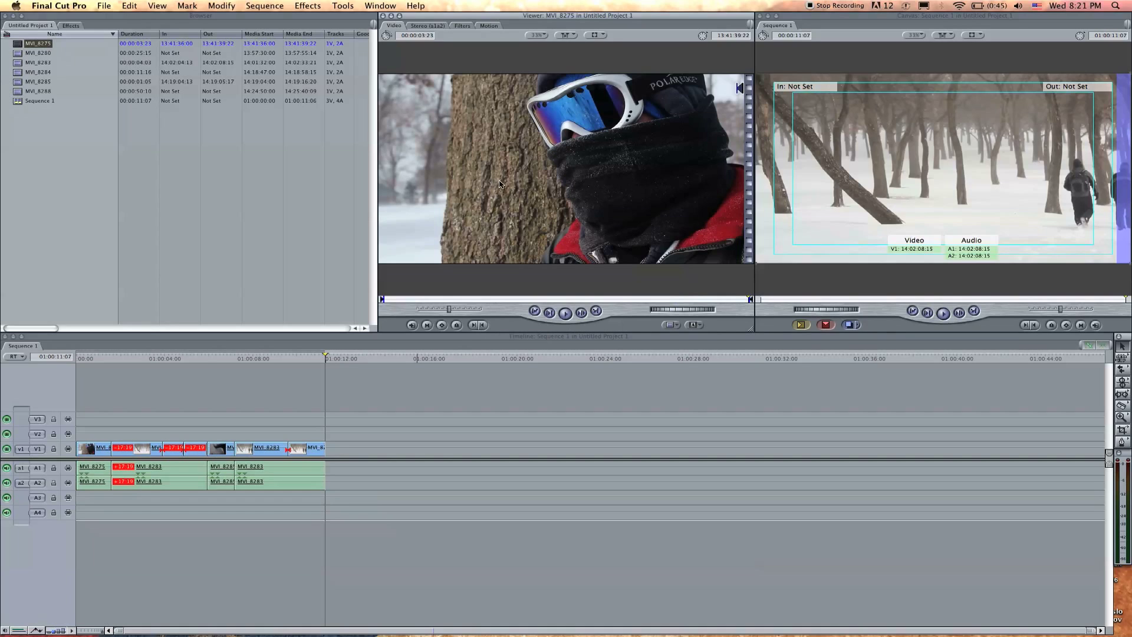
pyautogui.moveTo(499, 184); pyautogui.dragTo(569, 447)
pyautogui.moveTo(598, 360); pyautogui.dragTo(562, 362)
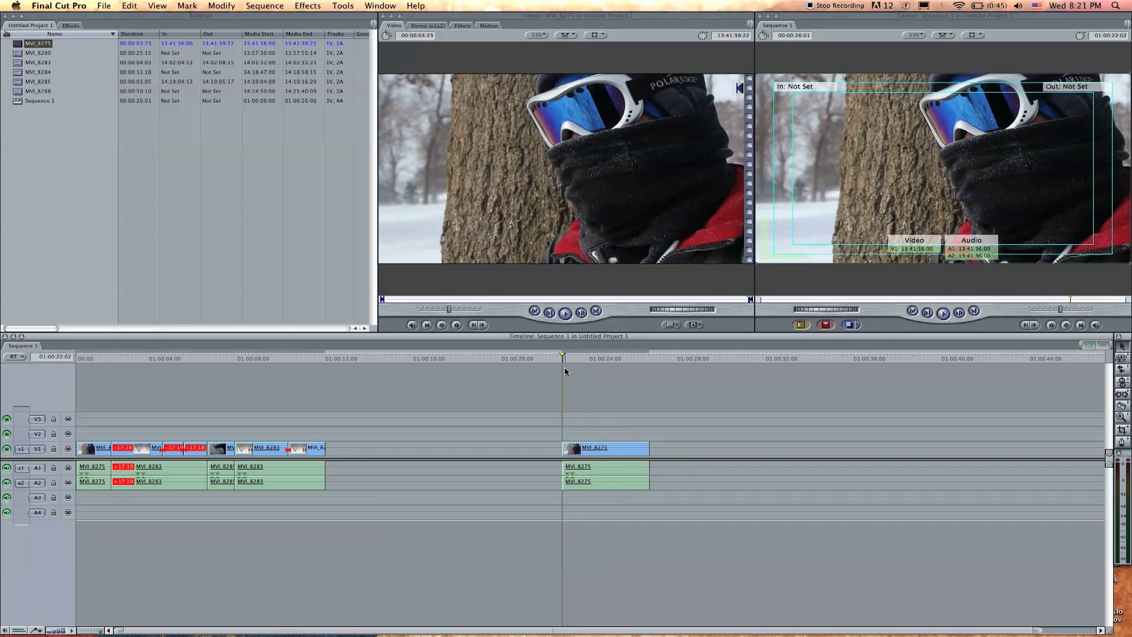
# Step: Load the Sequence 1 copy of MVI_8275 into the Viewer instead of the Browser master clip
pyautogui.doubleClick(612, 455)
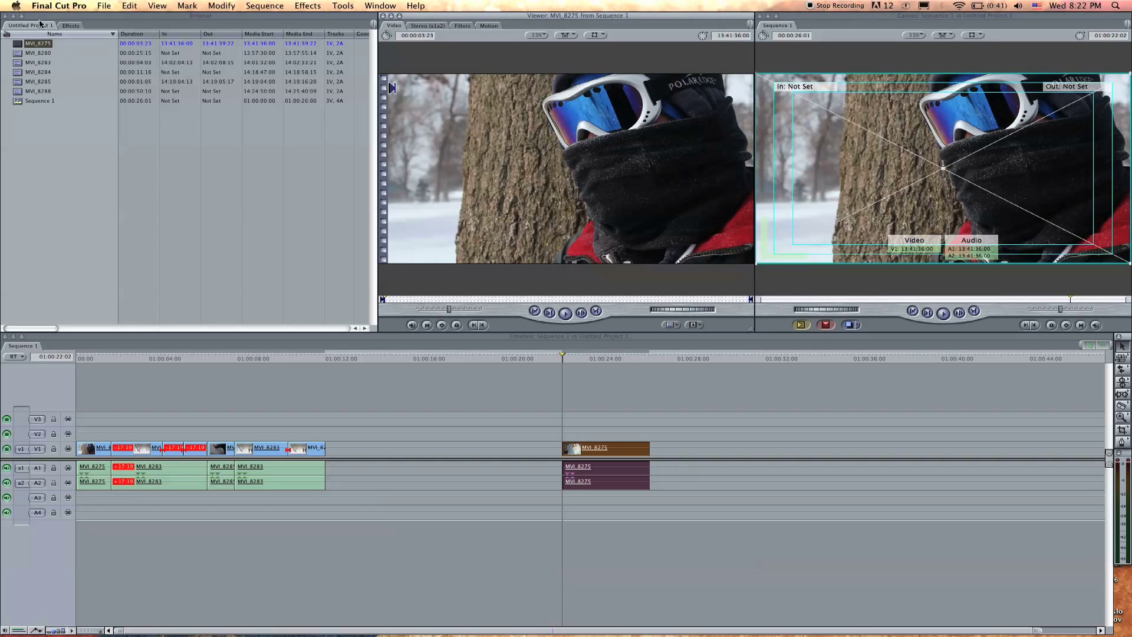
pyautogui.doubleClick(20, 45)
pyautogui.press('End')
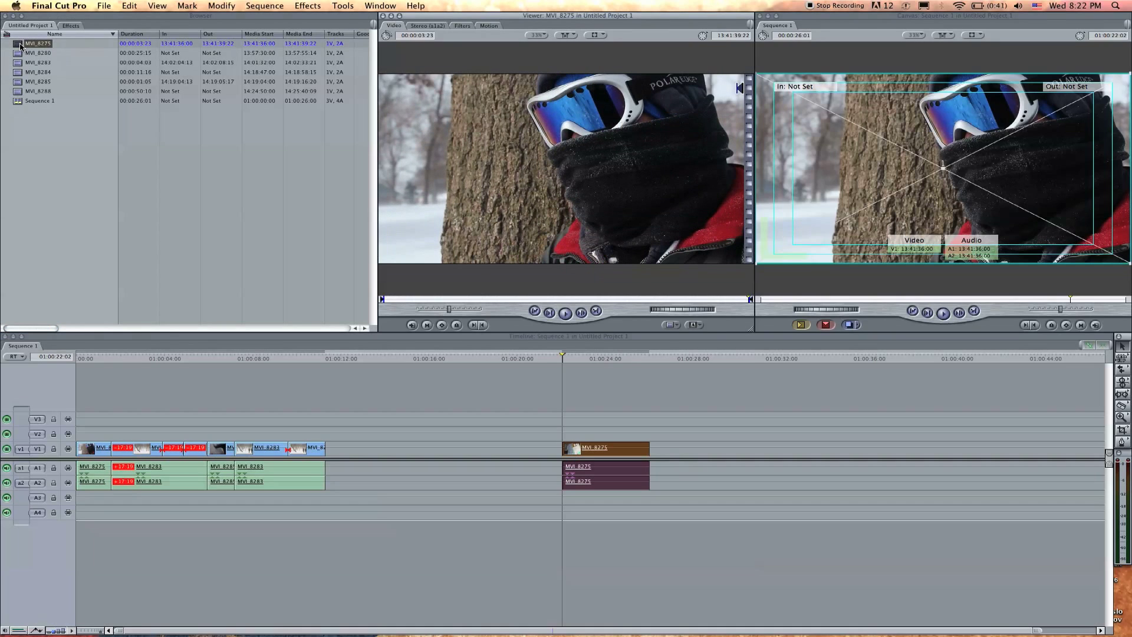
pyautogui.click(20, 46)
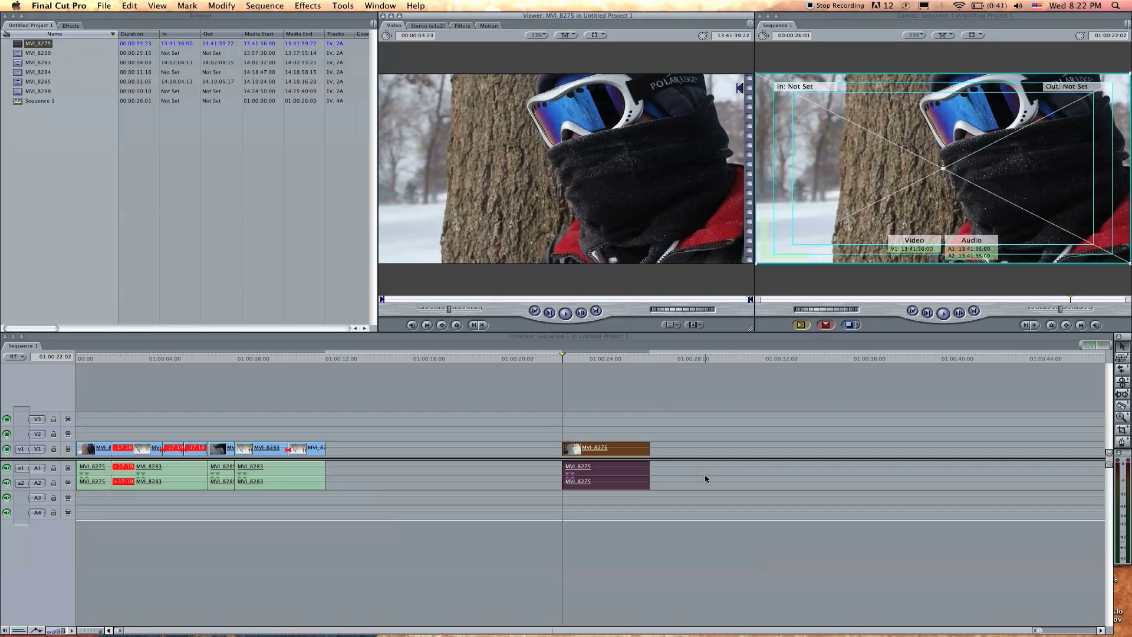
pyautogui.doubleClick(600, 449)
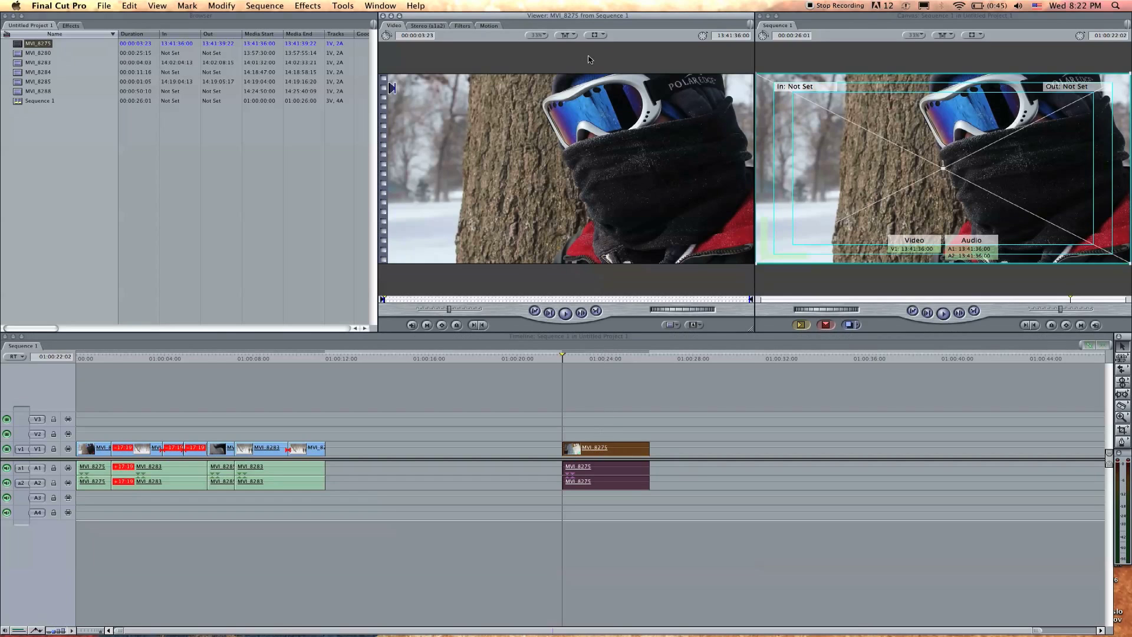
pyautogui.moveTo(568, 15)
pyautogui.mouseDown()
pyautogui.moveTo(573, 52)
pyautogui.moveTo(568, 13)
pyautogui.mouseUp()
pyautogui.moveTo(500, 299); pyautogui.dragTo(373, 298)
# Step: Play and scrub MVI_8275's stereo waveform, zooming until the whole clip fits
pyautogui.click(426, 26)
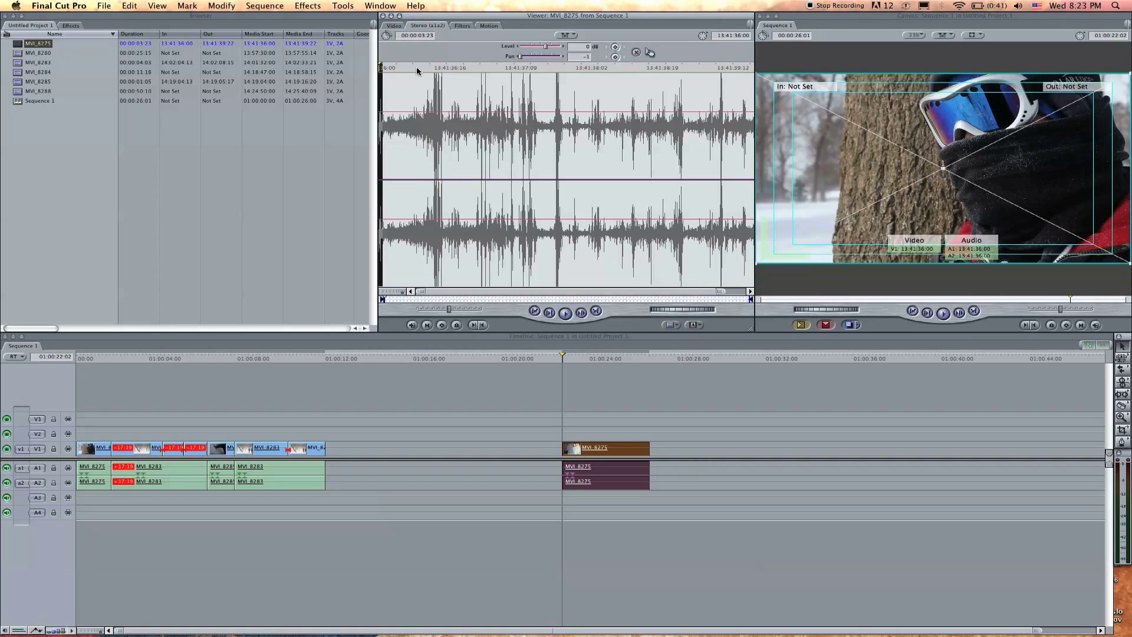
pyautogui.press('space')
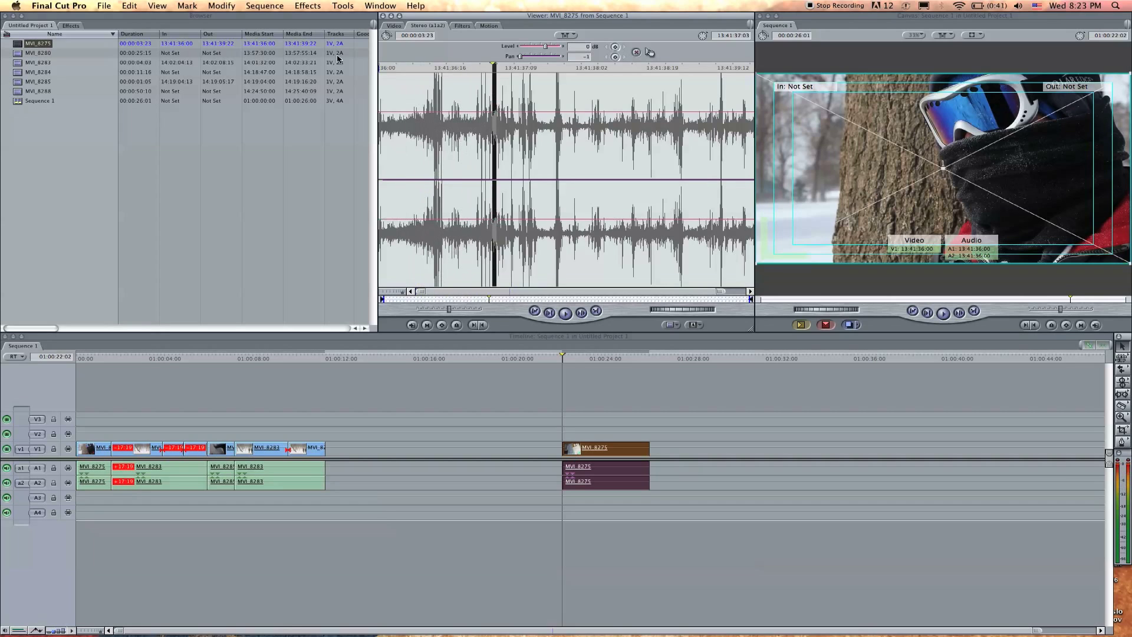
pyautogui.click(395, 25)
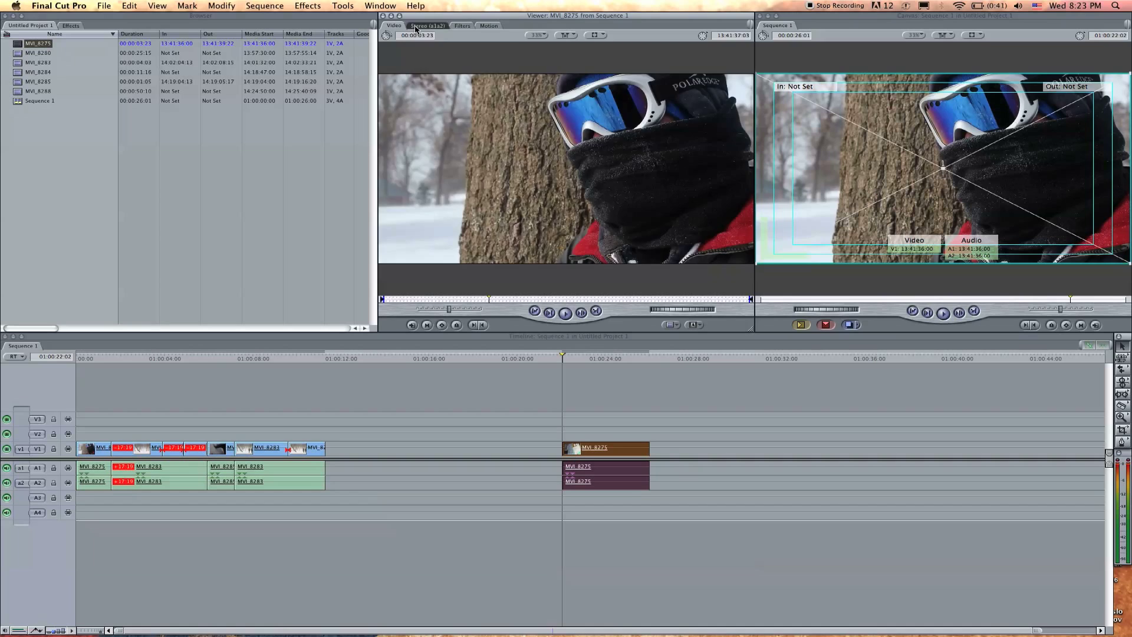
pyautogui.click(419, 26)
pyautogui.click(394, 25)
pyautogui.press('space')
pyautogui.press('space')
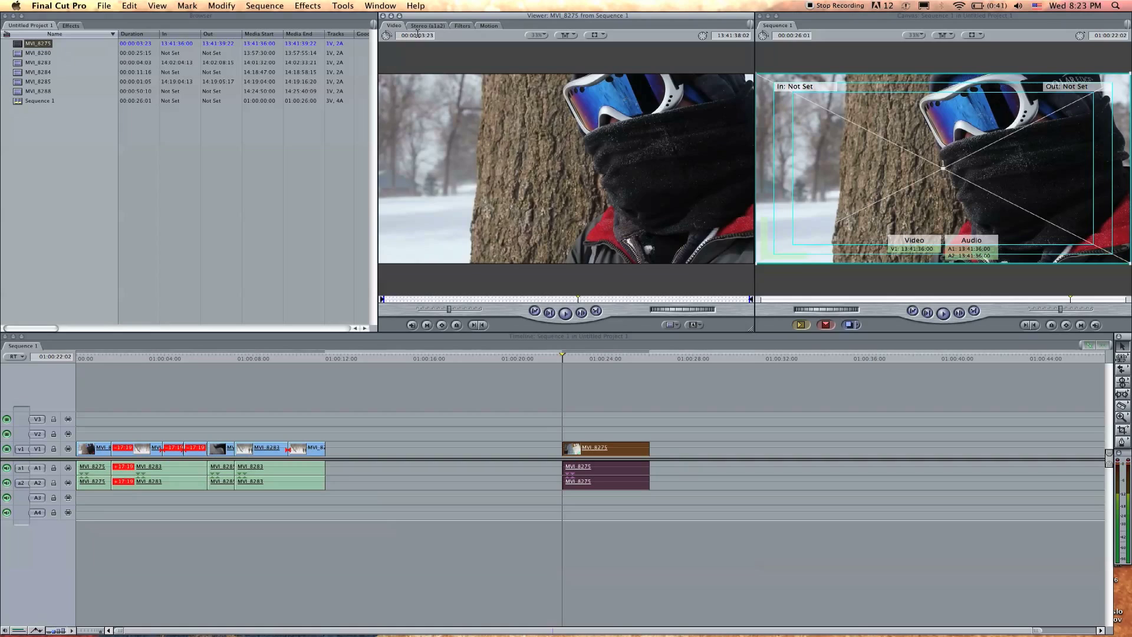
pyautogui.click(422, 26)
pyautogui.moveTo(453, 71); pyautogui.dragTo(486, 71)
pyautogui.moveTo(475, 109); pyautogui.dragTo(382, 118)
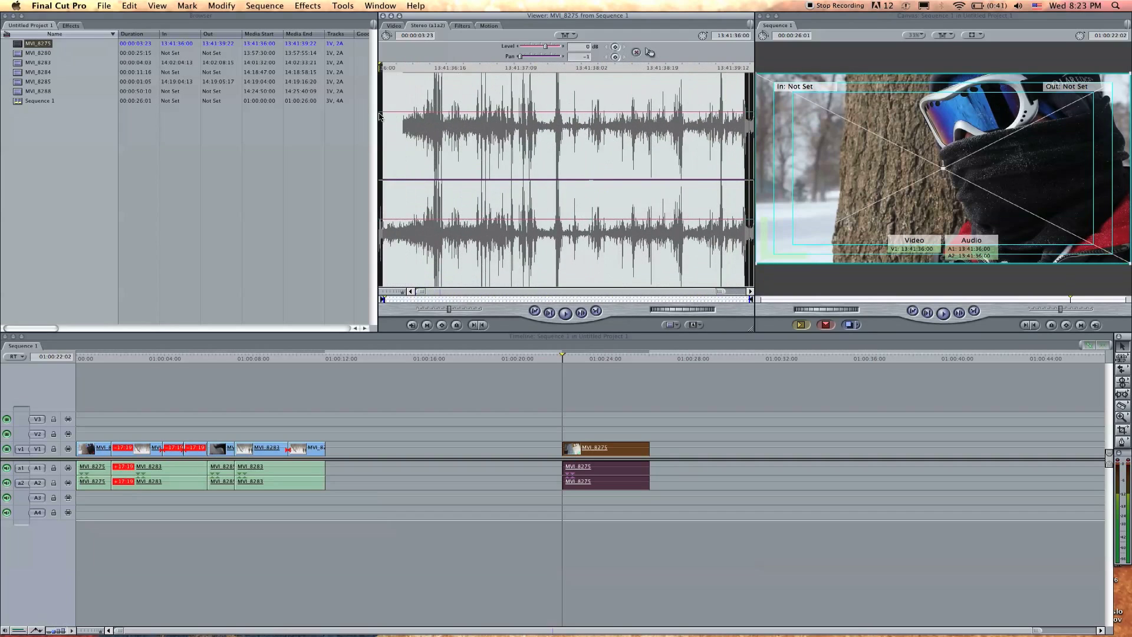
pyautogui.press('super+equal')
pyautogui.press('super+equal')
pyautogui.press('super+equal')
pyautogui.press('super+equal')
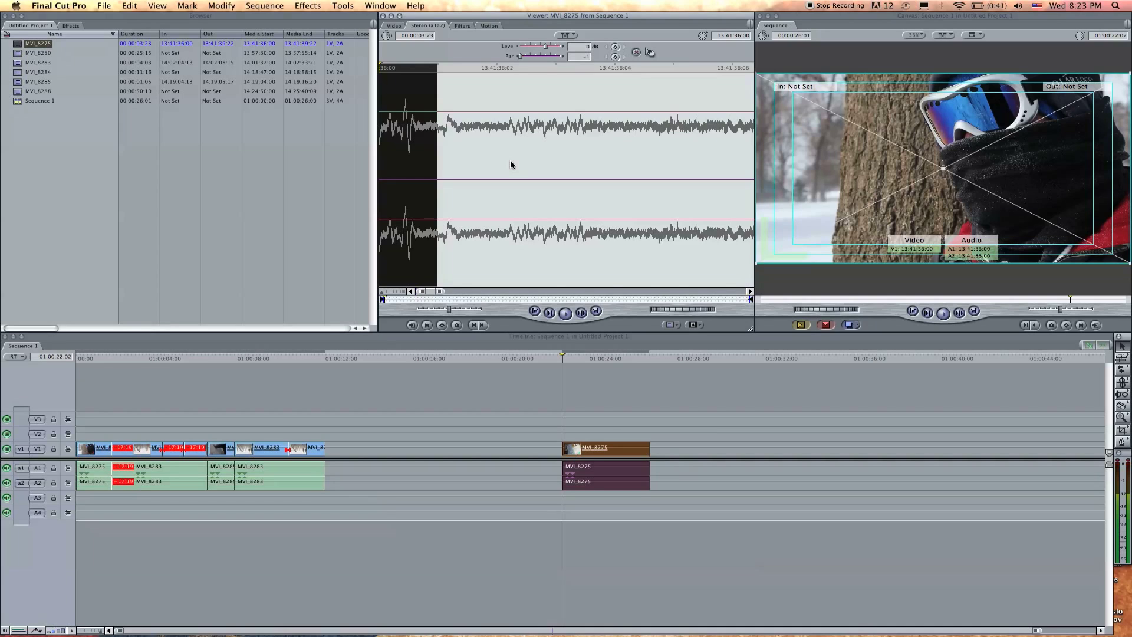
pyautogui.hotkey('shift', 'z')
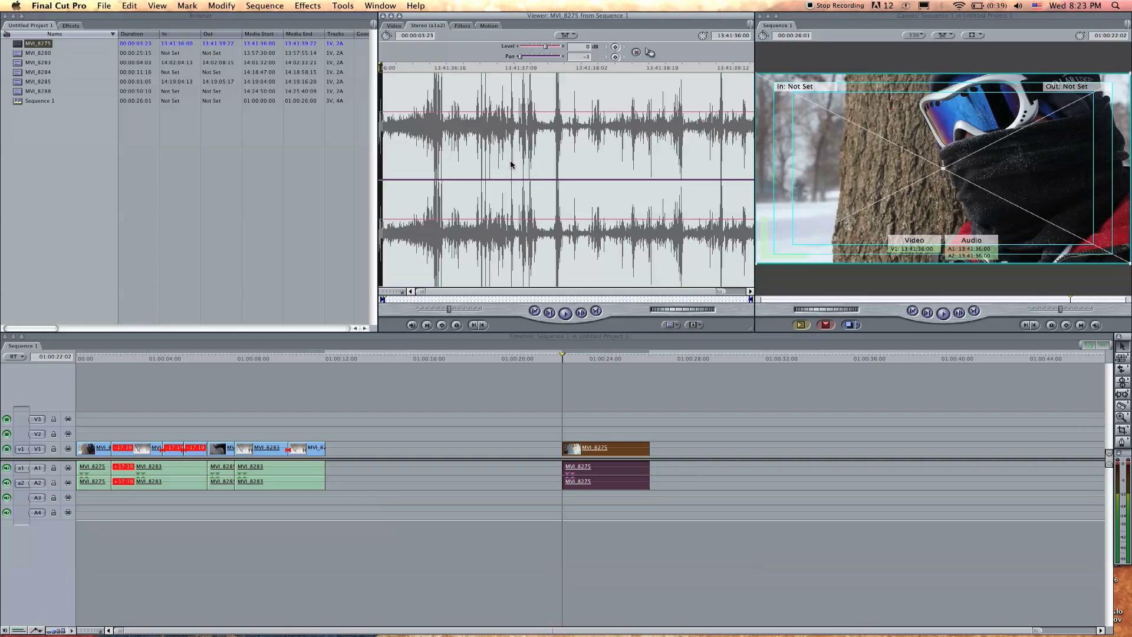
# Step: Set the clip's audio level to -13 dB and adjust its stereo pan
pyautogui.moveTo(545, 48); pyautogui.dragTo(529, 48)
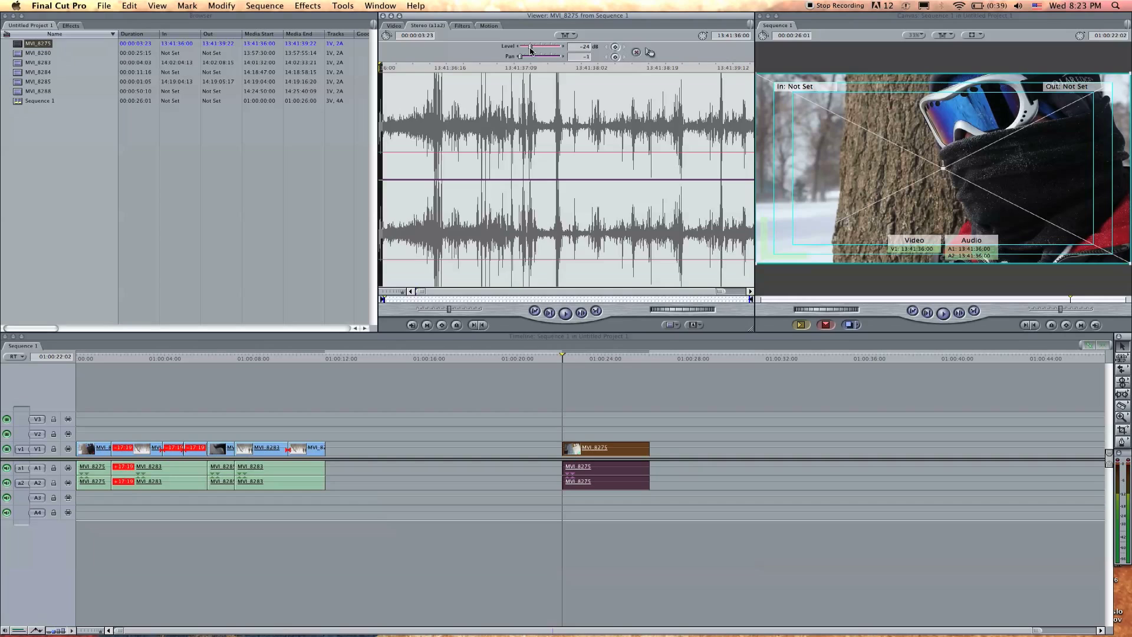
pyautogui.press('space')
pyautogui.moveTo(530, 51); pyautogui.dragTo(555, 48)
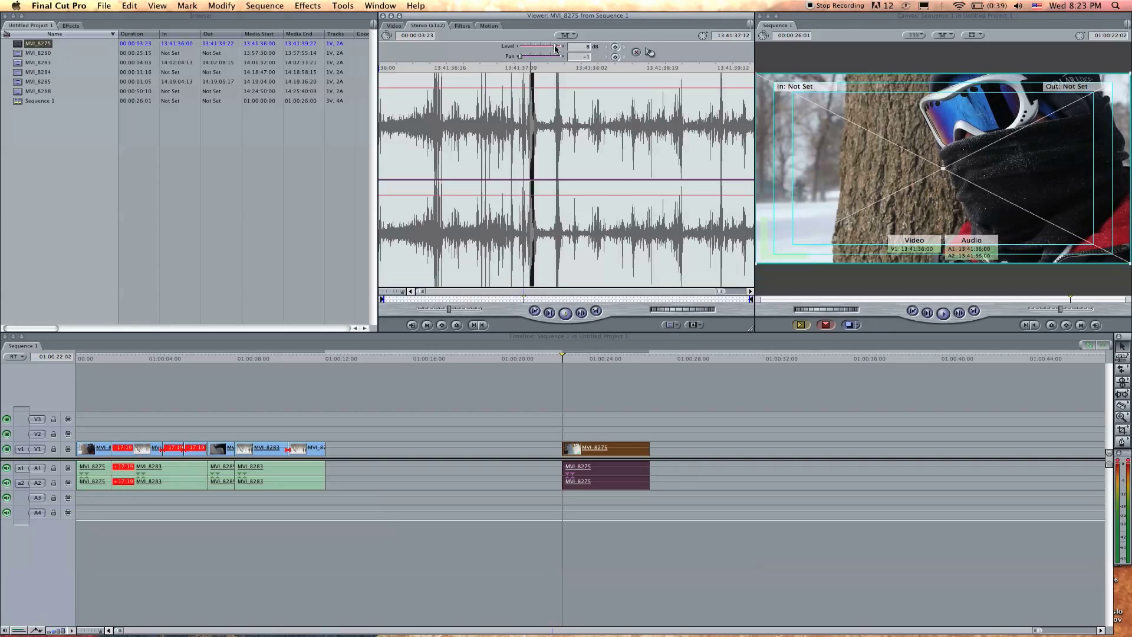
pyautogui.moveTo(555, 48); pyautogui.dragTo(535, 48)
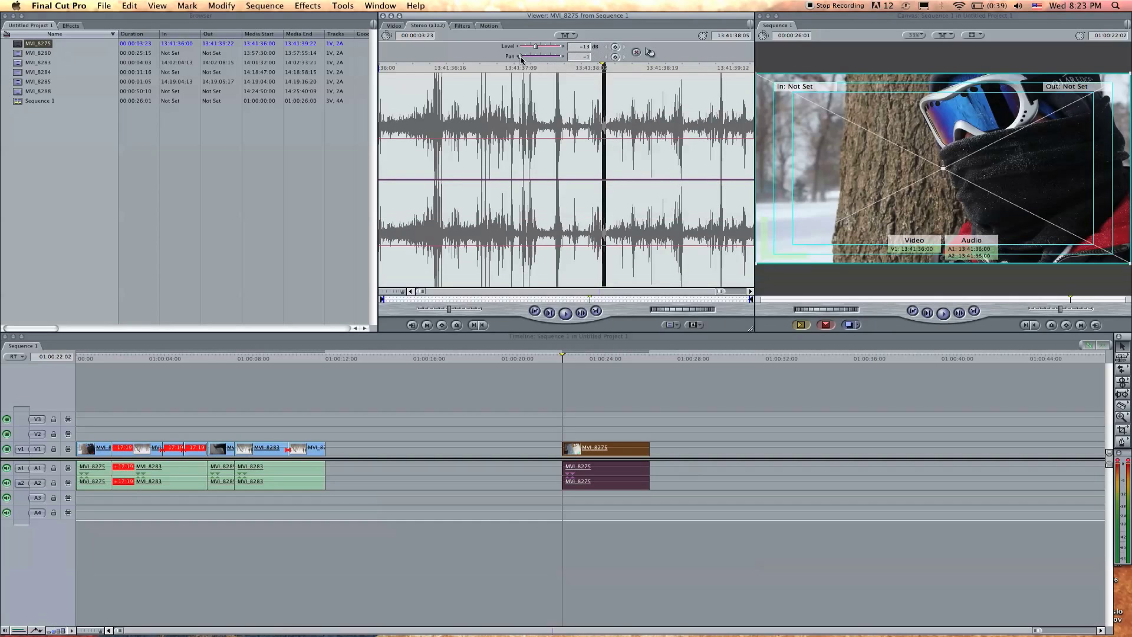
pyautogui.moveTo(521, 57)
pyautogui.mouseDown()
pyautogui.moveTo(548, 59)
pyautogui.moveTo(512, 57)
pyautogui.moveTo(534, 58)
pyautogui.mouseUp()
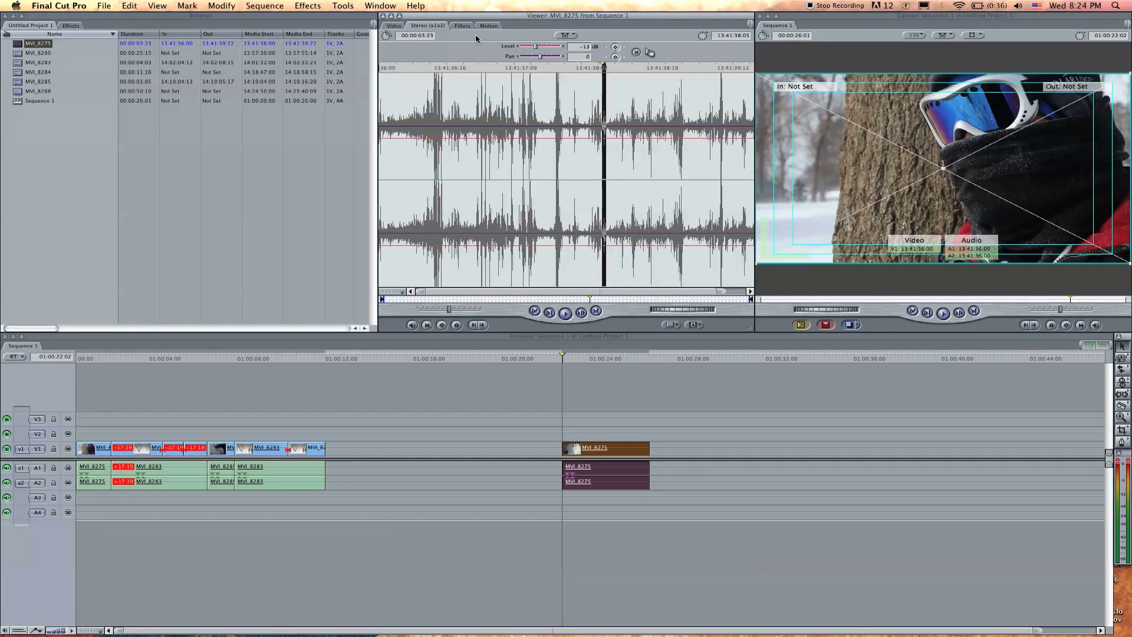
# Step: Show the clip's filters and the Effects bins, then apply the Window > Arrange > Two Up layout
pyautogui.click(462, 26)
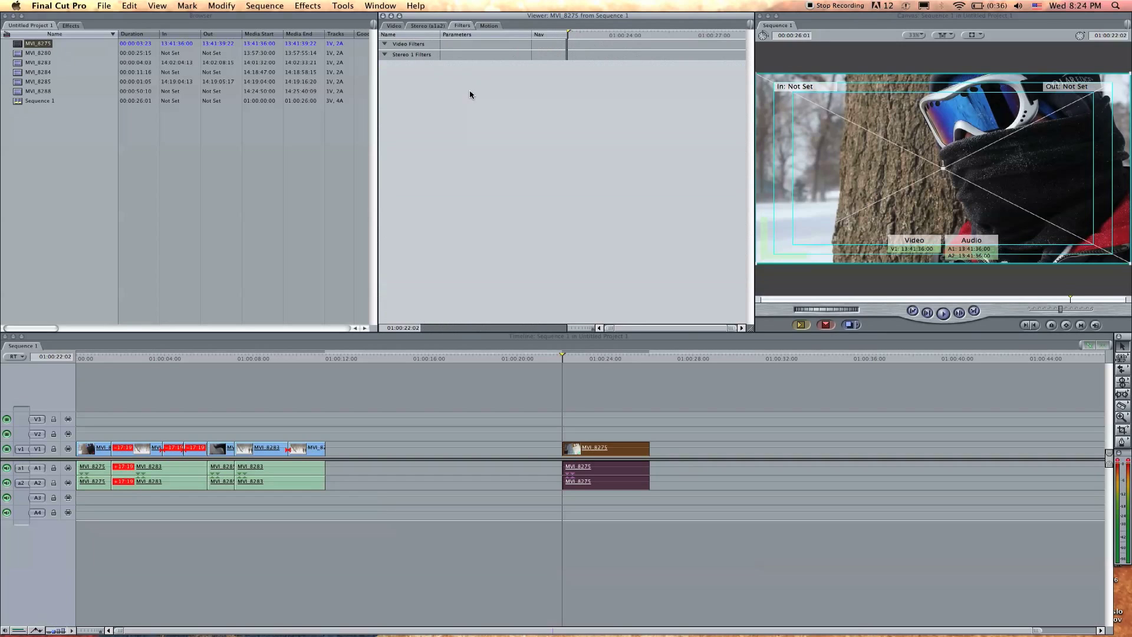
pyautogui.click(71, 26)
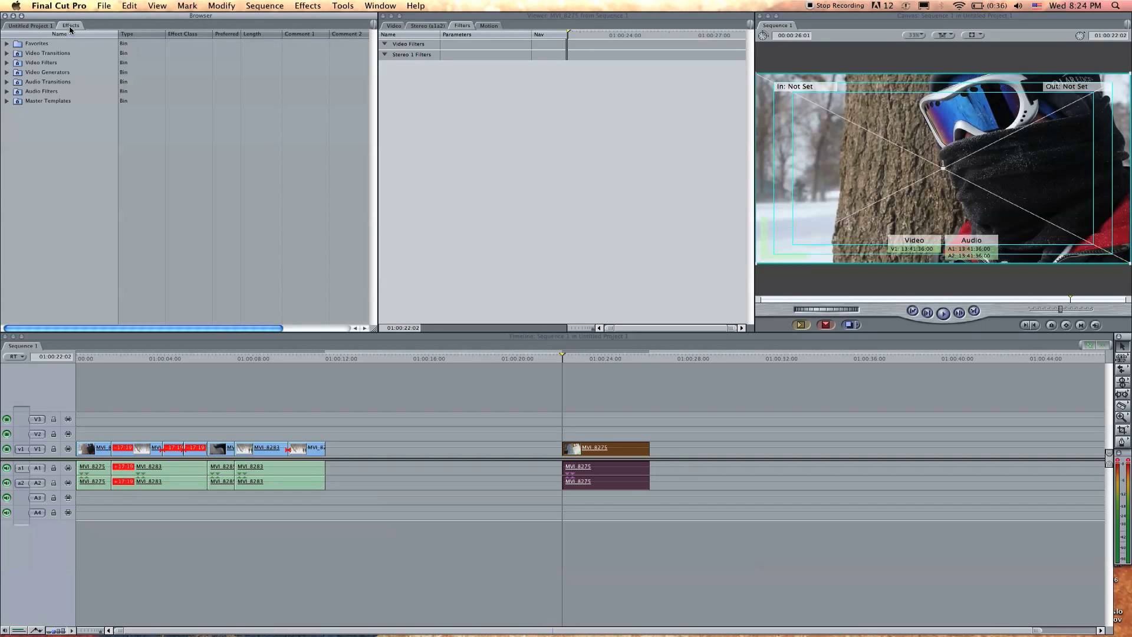
pyautogui.click(381, 5)
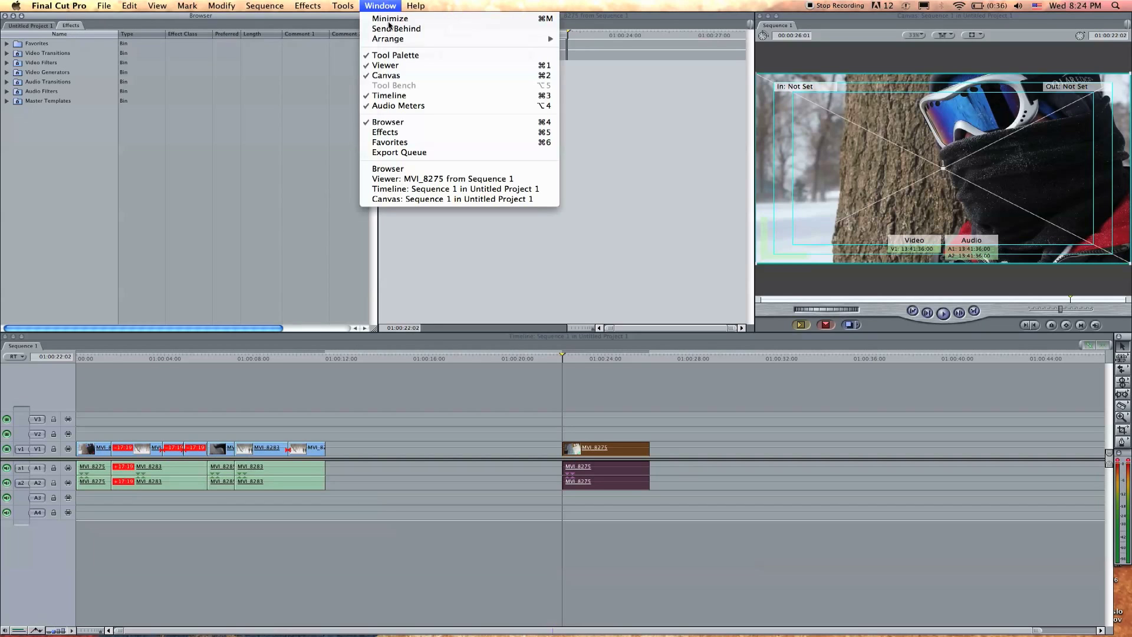
pyautogui.moveTo(410, 40)
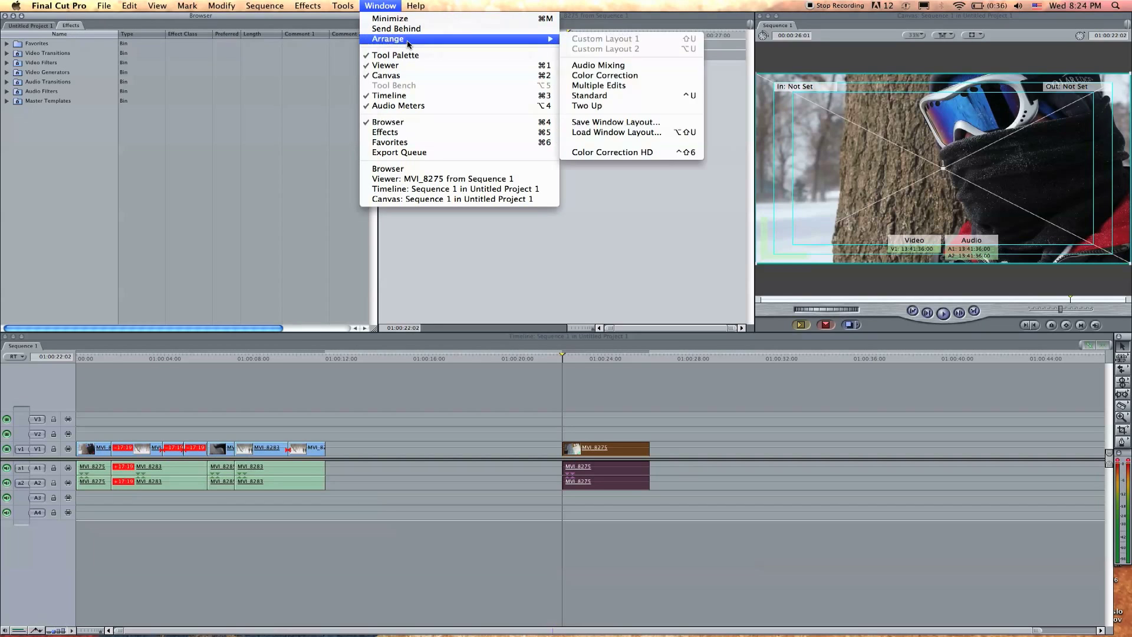
pyautogui.click(605, 106)
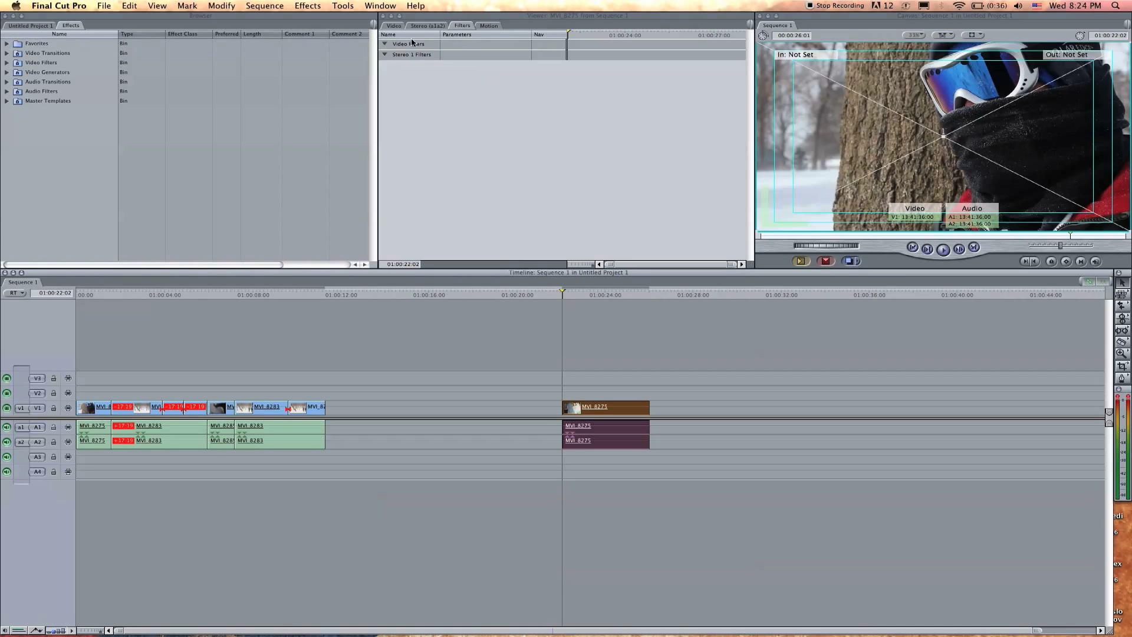
# Step: Show MVI_8275's Motion parameters, try Scale 117 and 0, then enter Scale 100
pyautogui.click(463, 28)
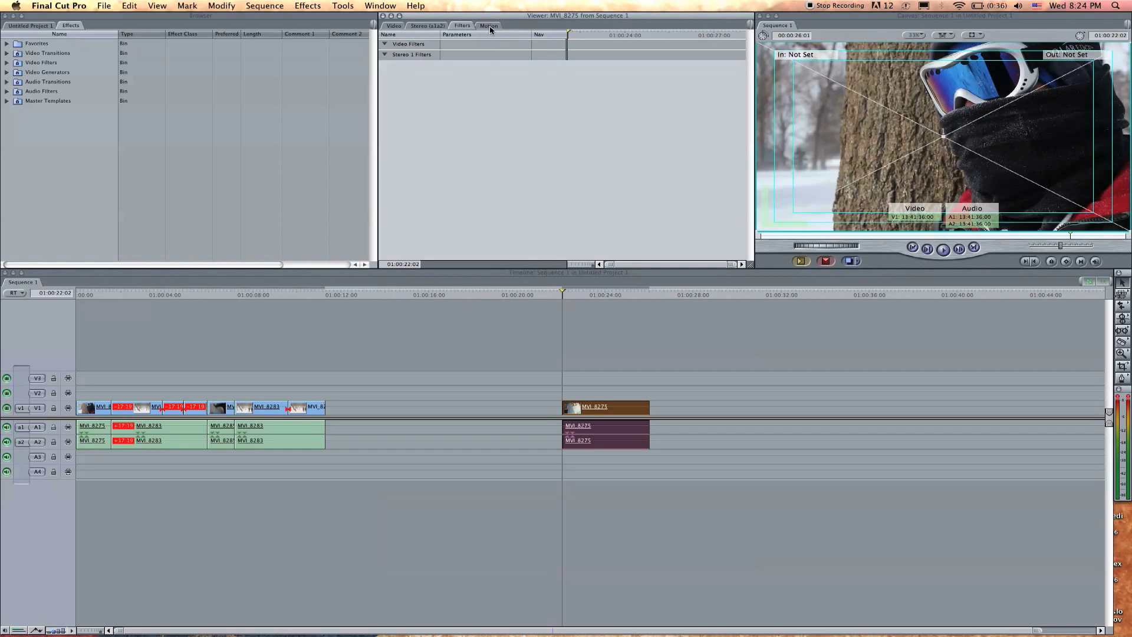
pyautogui.click(489, 27)
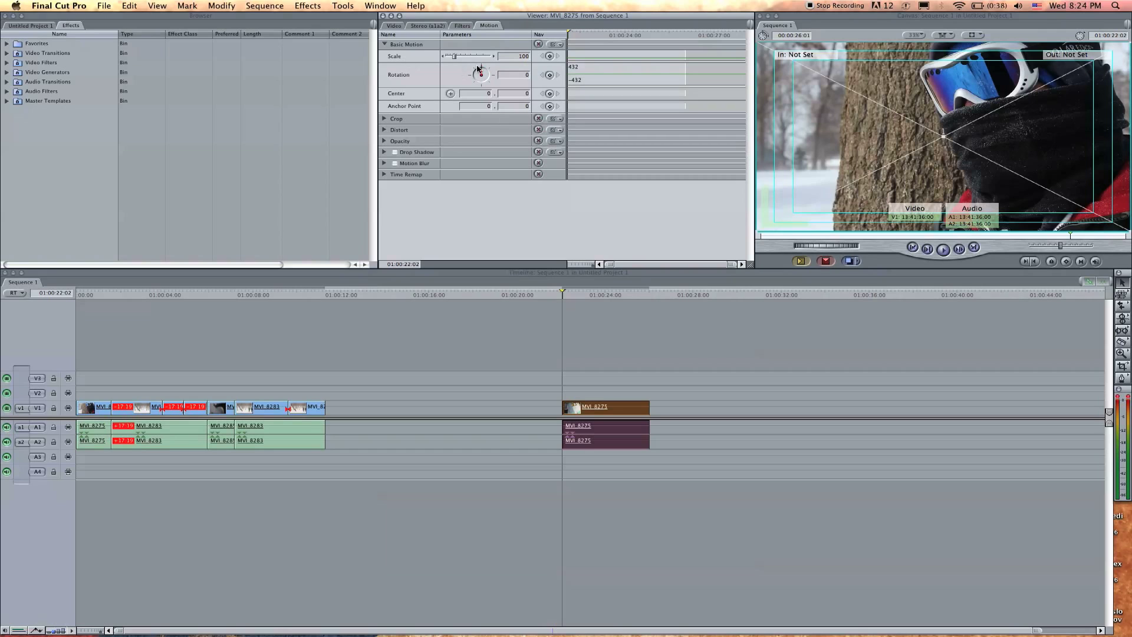
pyautogui.moveTo(459, 60); pyautogui.dragTo(458, 60)
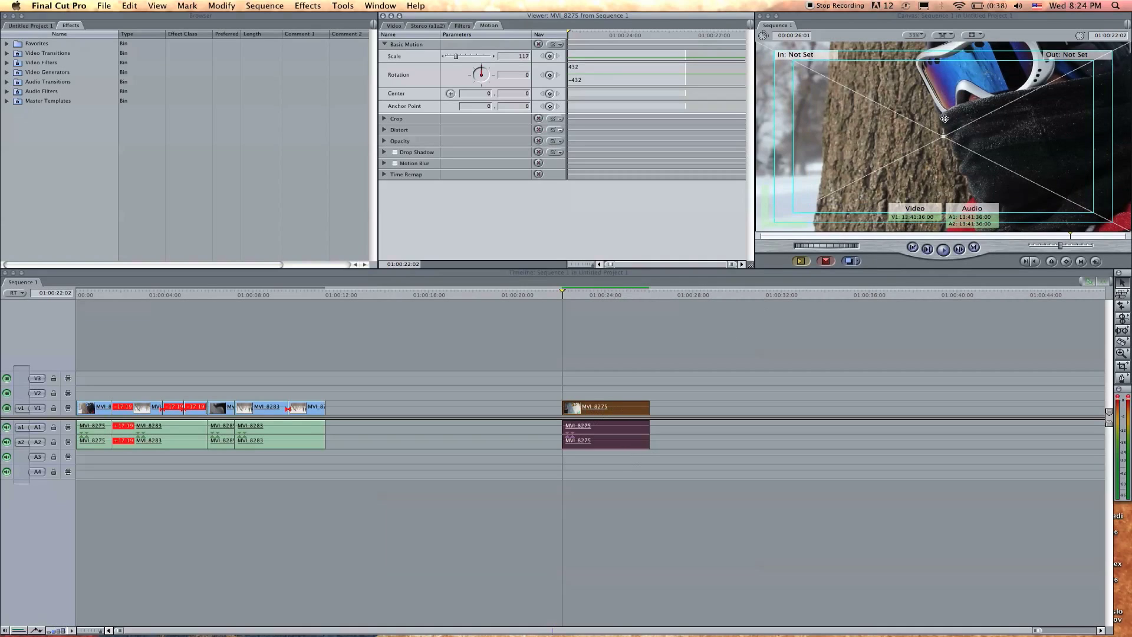
pyautogui.moveTo(456, 57)
pyautogui.mouseDown()
pyautogui.moveTo(443, 60)
pyautogui.moveTo(506, 59)
pyautogui.moveTo(444, 63)
pyautogui.moveTo(462, 61)
pyautogui.mouseUp()
pyautogui.click(509, 59)
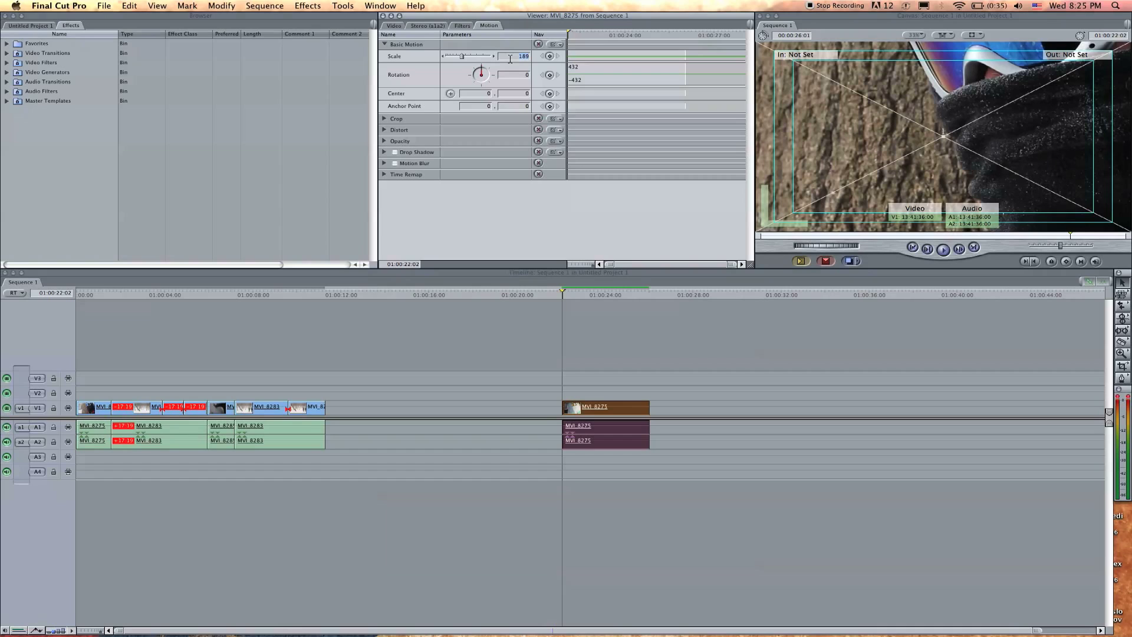
pyautogui.write('100')
pyautogui.press('Return')
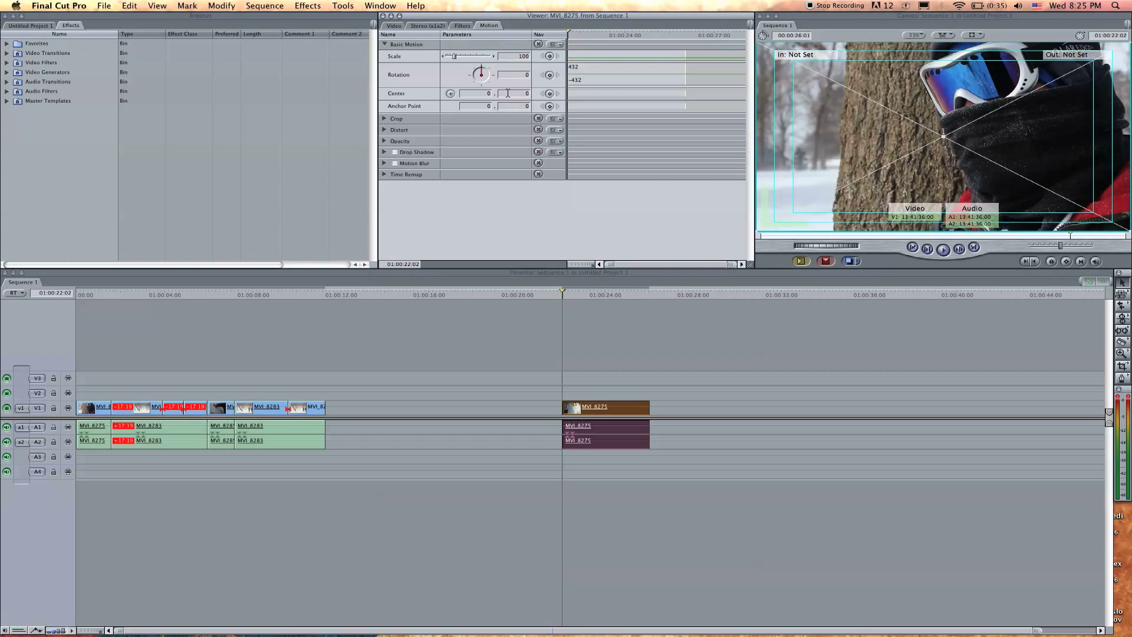
# Step: Try rotations like -22 and Scale 64, then reset Basic Motion to defaults
pyautogui.moveTo(482, 71)
pyautogui.mouseDown()
pyautogui.moveTo(485, 80)
pyautogui.moveTo(475, 67)
pyautogui.moveTo(488, 69)
pyautogui.mouseUp()
pyautogui.click(459, 57)
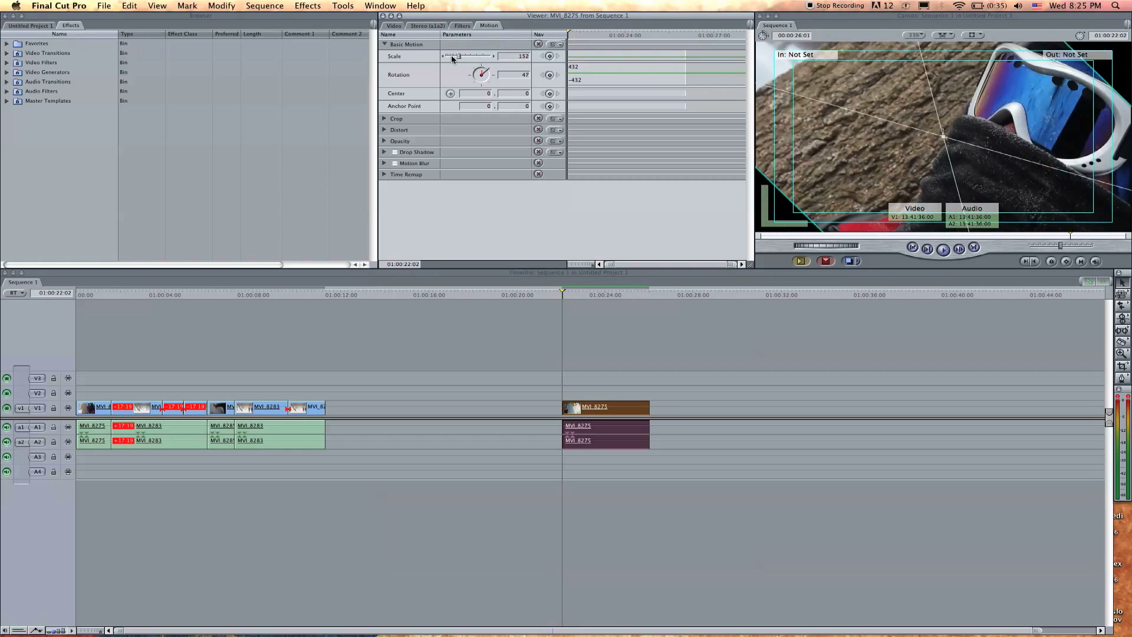
pyautogui.click(452, 57)
pyautogui.click(479, 71)
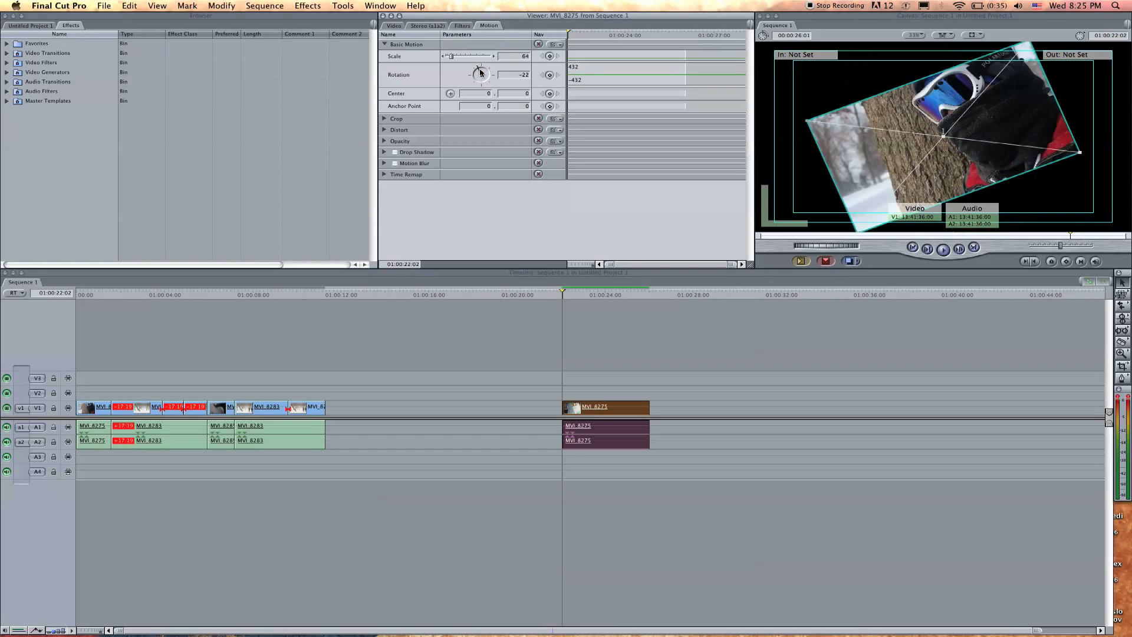
pyautogui.moveTo(465, 55)
pyautogui.mouseDown()
pyautogui.moveTo(479, 66)
pyautogui.moveTo(465, 57)
pyautogui.mouseUp()
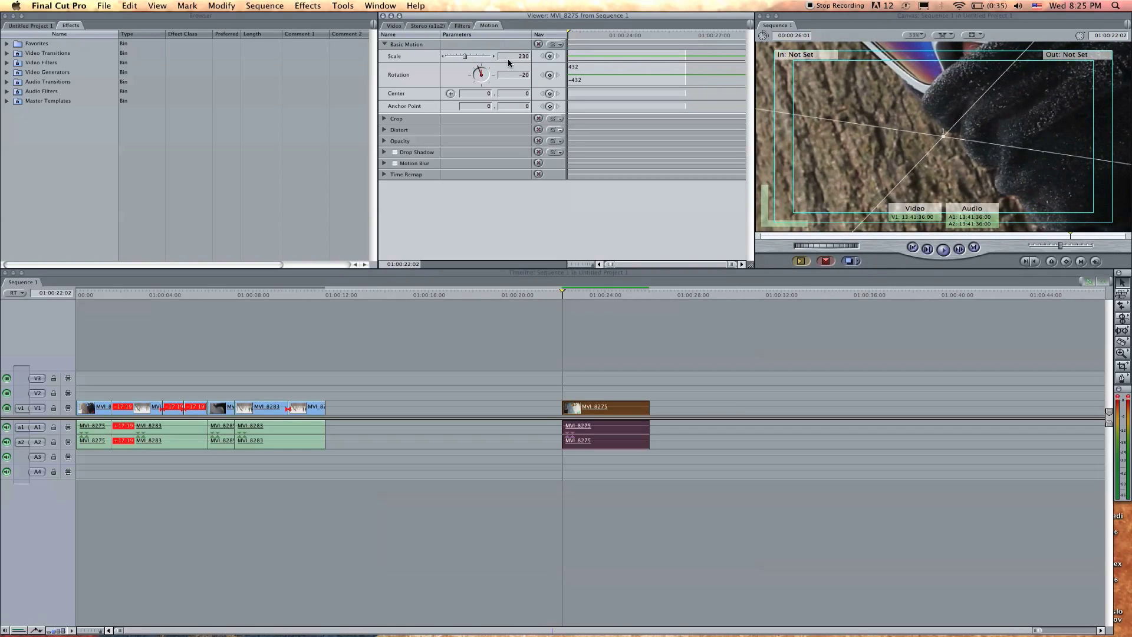
pyautogui.click(538, 44)
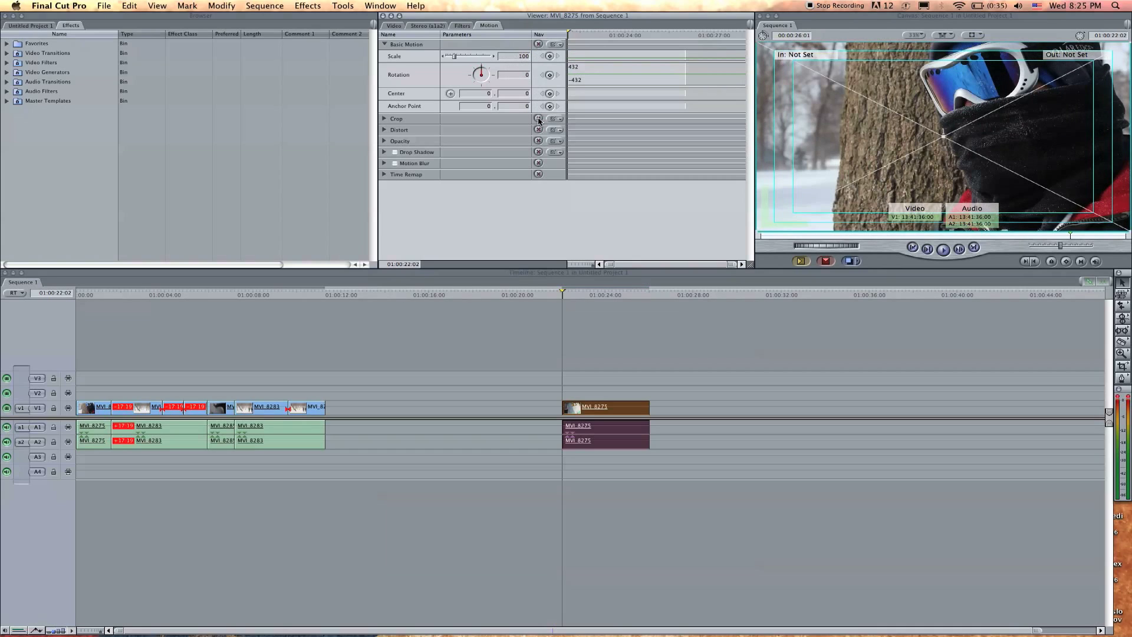
pyautogui.rightClick(537, 45)
pyautogui.click(510, 47)
pyautogui.click(450, 94)
pyautogui.click(451, 94)
pyautogui.moveTo(951, 131); pyautogui.dragTo(946, 170)
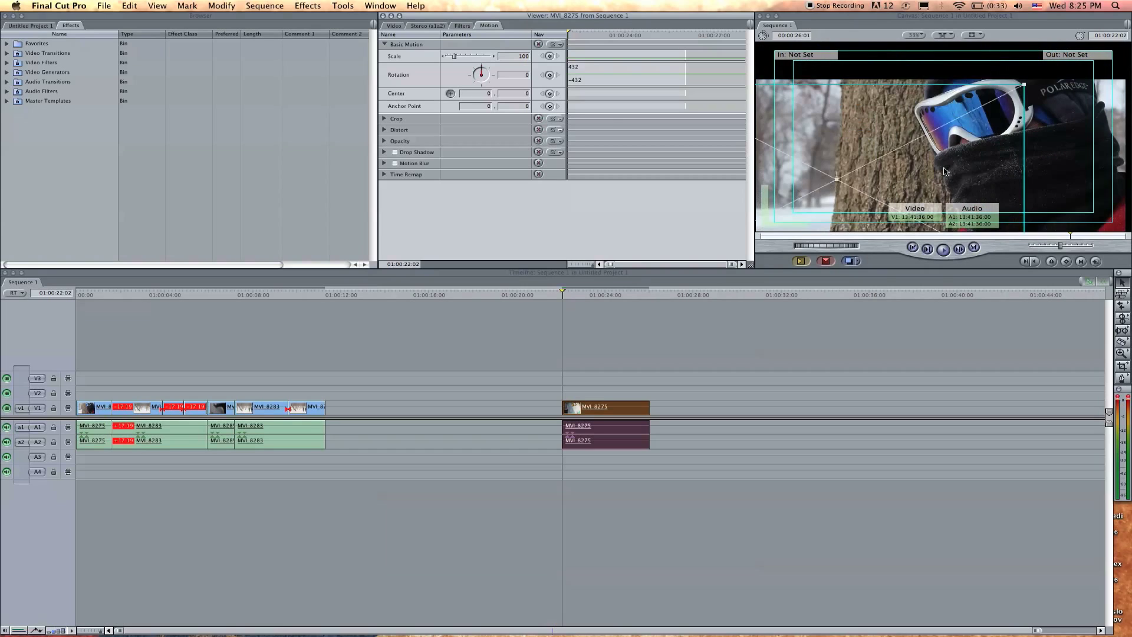
pyautogui.moveTo(461, 56); pyautogui.dragTo(487, 77)
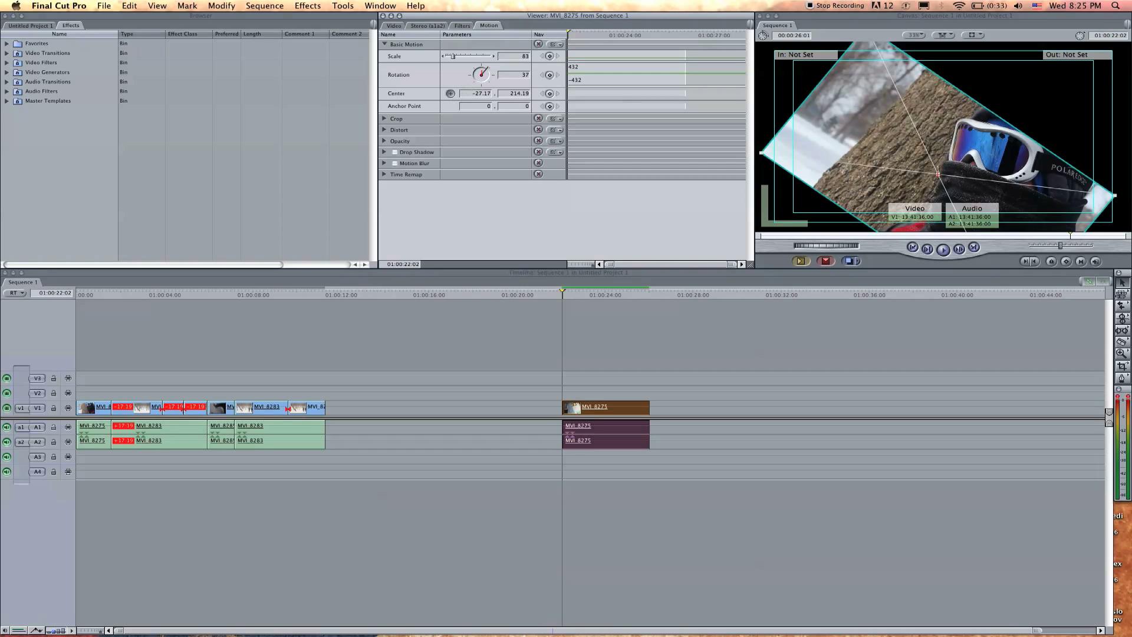
pyautogui.click(450, 93)
pyautogui.moveTo(938, 173); pyautogui.dragTo(933, 143)
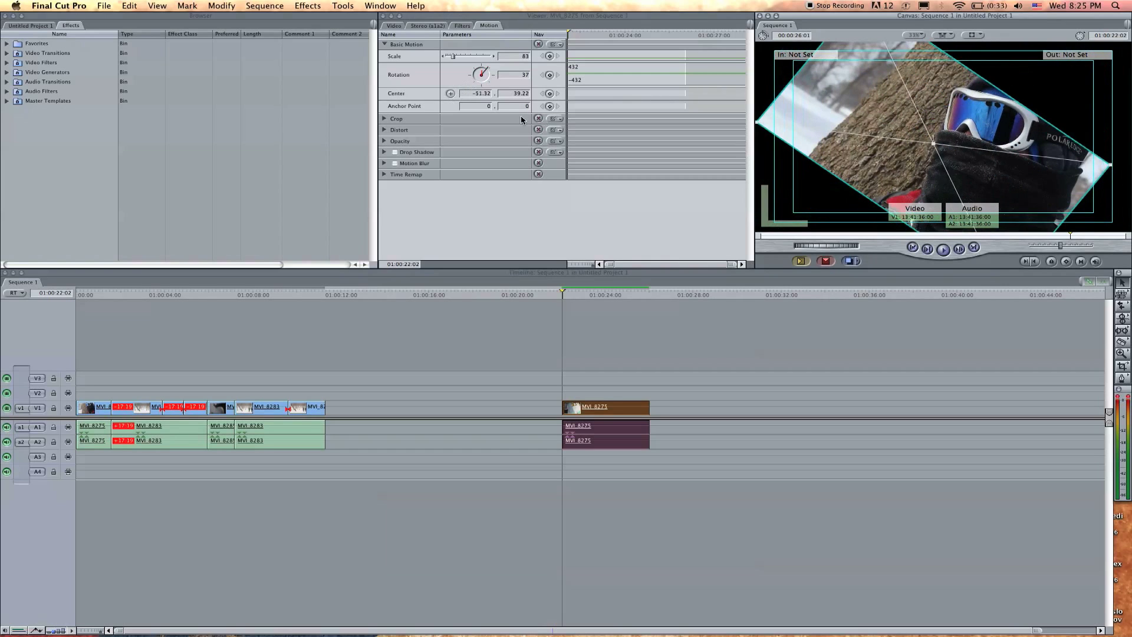
pyautogui.click(538, 45)
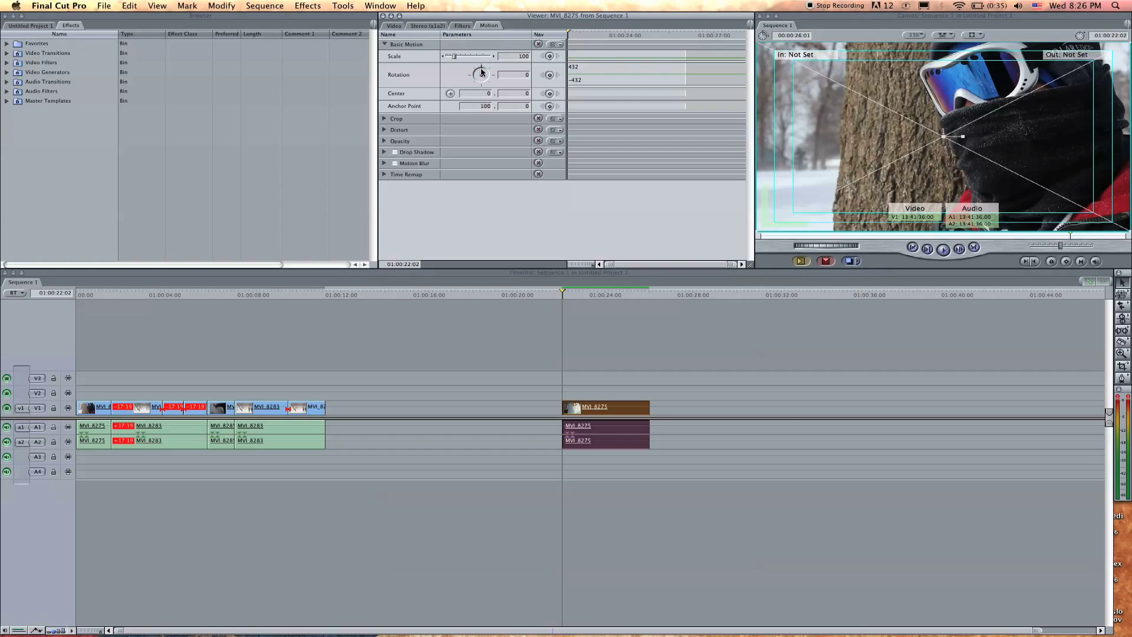
# Step: Shrink MVI_8275 to Scale 70 and drag its centre to roughly -257, -103
pyautogui.moveTo(453, 59)
pyautogui.mouseDown()
pyautogui.moveTo(441, 56)
pyautogui.moveTo(451, 56)
pyautogui.mouseUp()
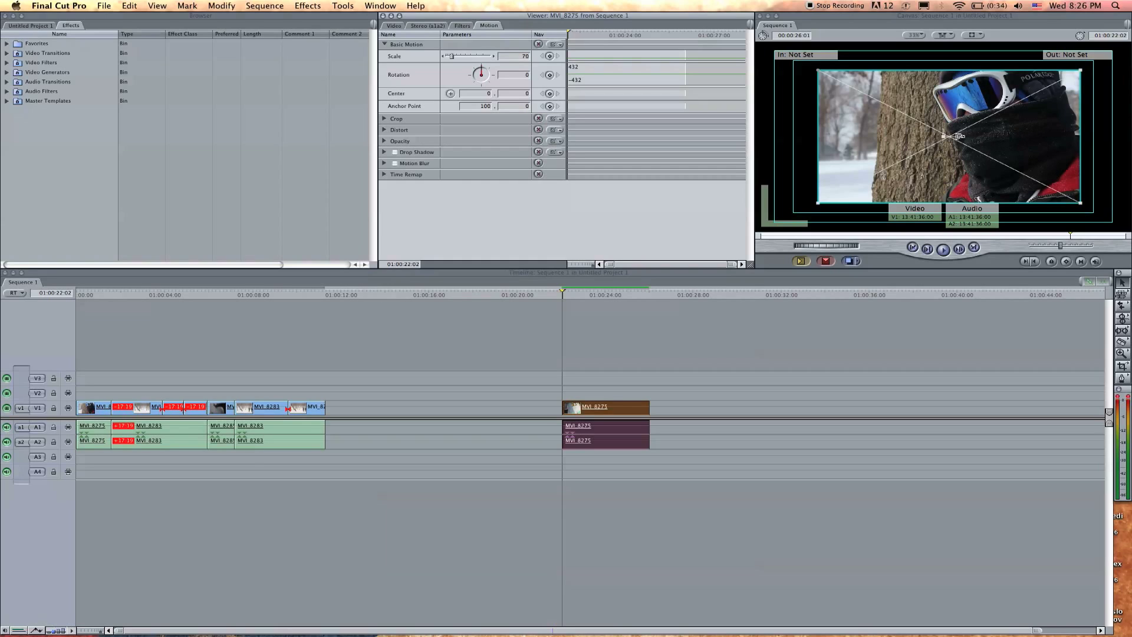
pyautogui.moveTo(971, 139); pyautogui.dragTo(1078, 204)
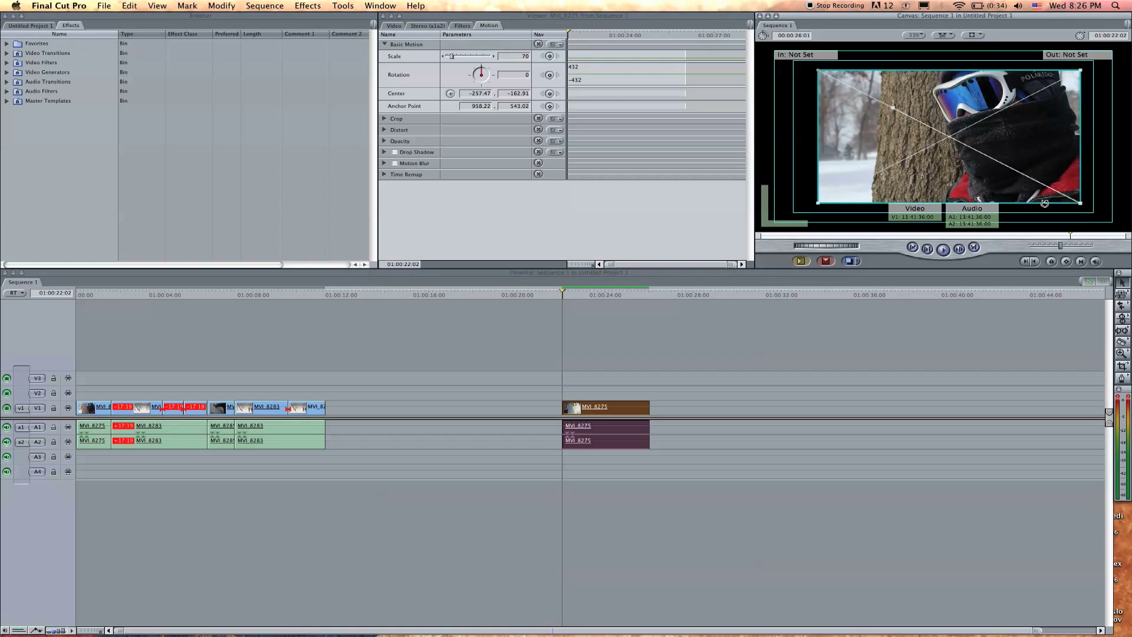
# Step: Try Scale 174 and 32, a corner resize and a slight tilt, then reset and collapse Basic Motion
pyautogui.moveTo(457, 56); pyautogui.dragTo(463, 59)
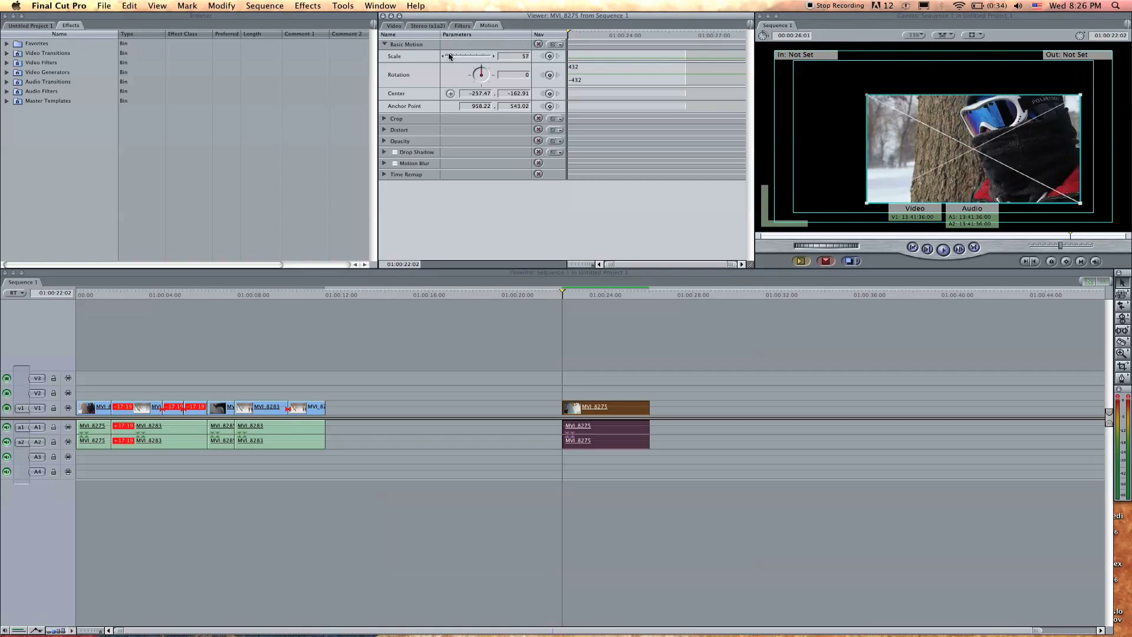
pyautogui.moveTo(449, 56); pyautogui.dragTo(448, 55)
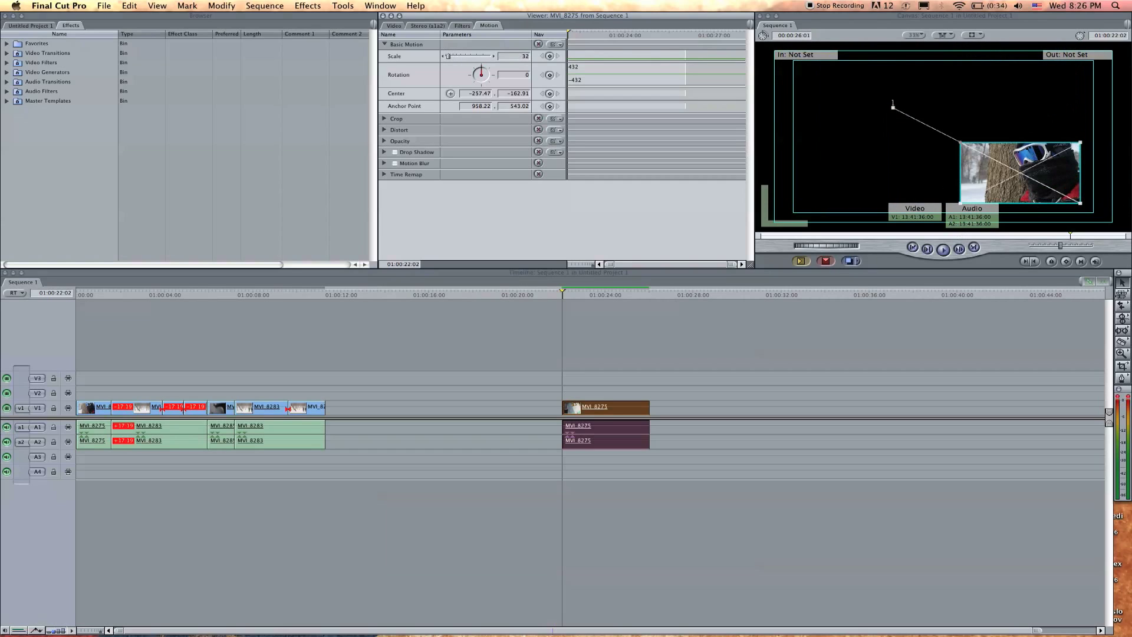
pyautogui.moveTo(1081, 206)
pyautogui.mouseDown()
pyautogui.moveTo(1055, 182)
pyautogui.moveTo(1087, 192)
pyautogui.mouseUp()
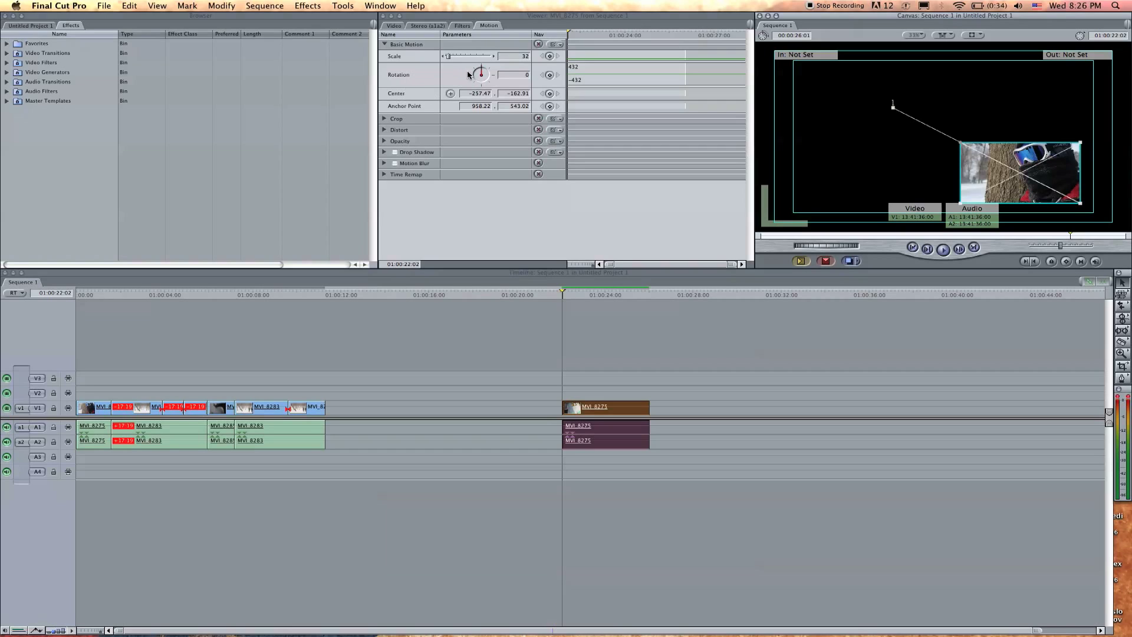
pyautogui.moveTo(469, 74)
pyautogui.mouseDown()
pyautogui.moveTo(513, 64)
pyautogui.moveTo(480, 58)
pyautogui.moveTo(472, 73)
pyautogui.mouseUp()
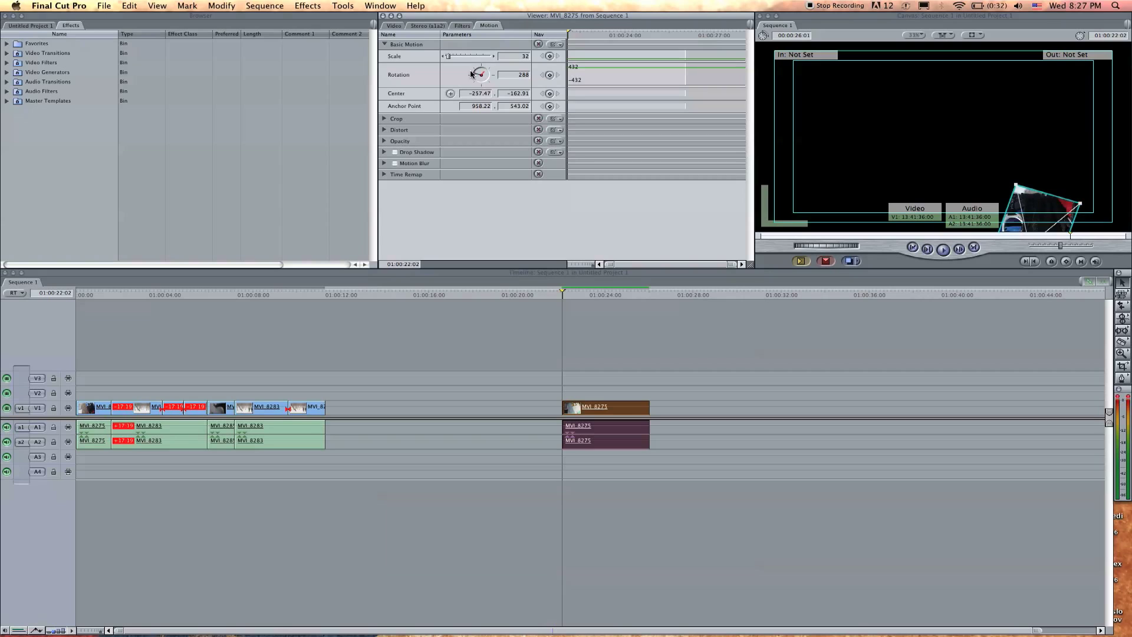
pyautogui.click(539, 45)
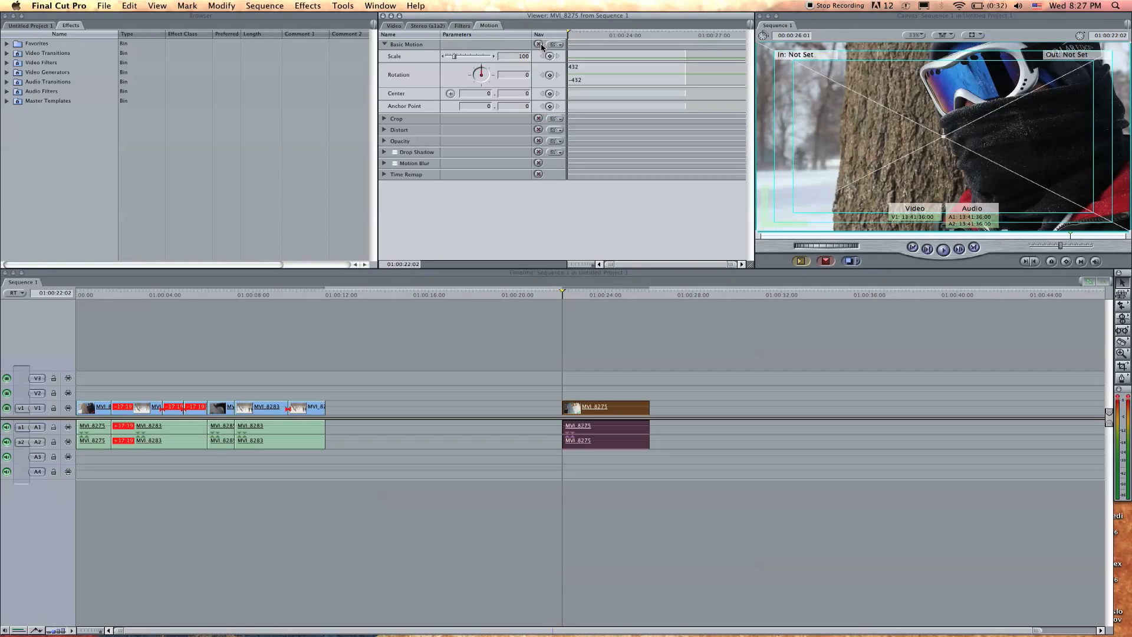
pyautogui.click(385, 45)
pyautogui.click(385, 56)
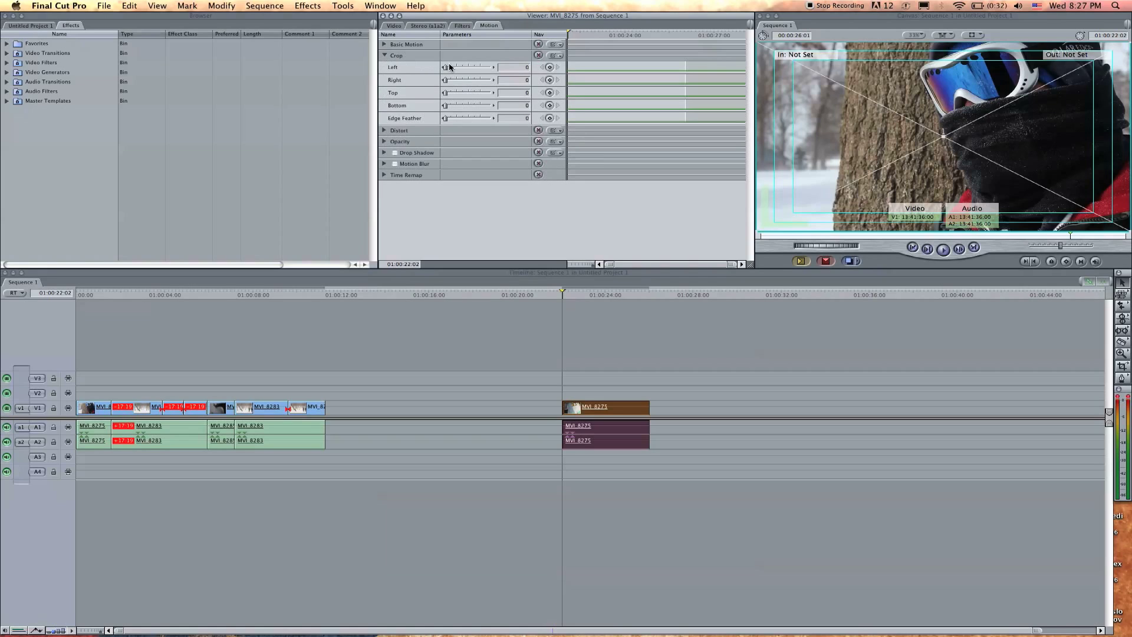
pyautogui.moveTo(449, 67); pyautogui.dragTo(472, 105)
pyautogui.moveTo(458, 67); pyautogui.dragTo(465, 71)
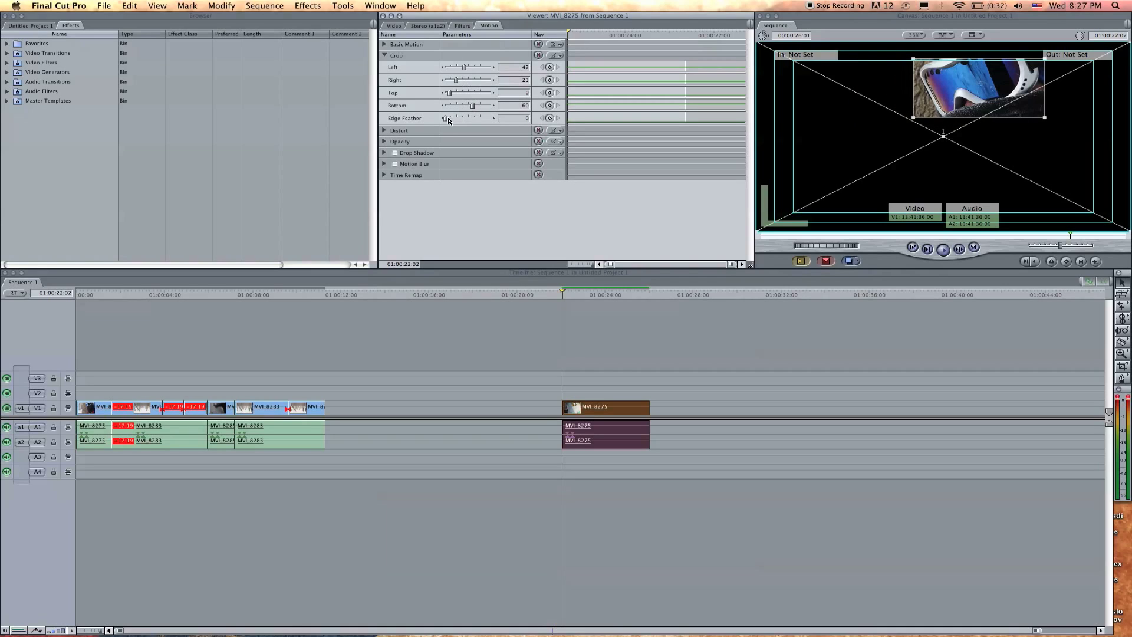
pyautogui.moveTo(448, 120)
pyautogui.mouseDown()
pyautogui.moveTo(502, 111)
pyautogui.moveTo(432, 123)
pyautogui.mouseUp()
pyautogui.click(538, 56)
# Step: Test squashing and stretching with Distort's Aspect Ratio, then enter 0 and collapse Distort
pyautogui.click(385, 56)
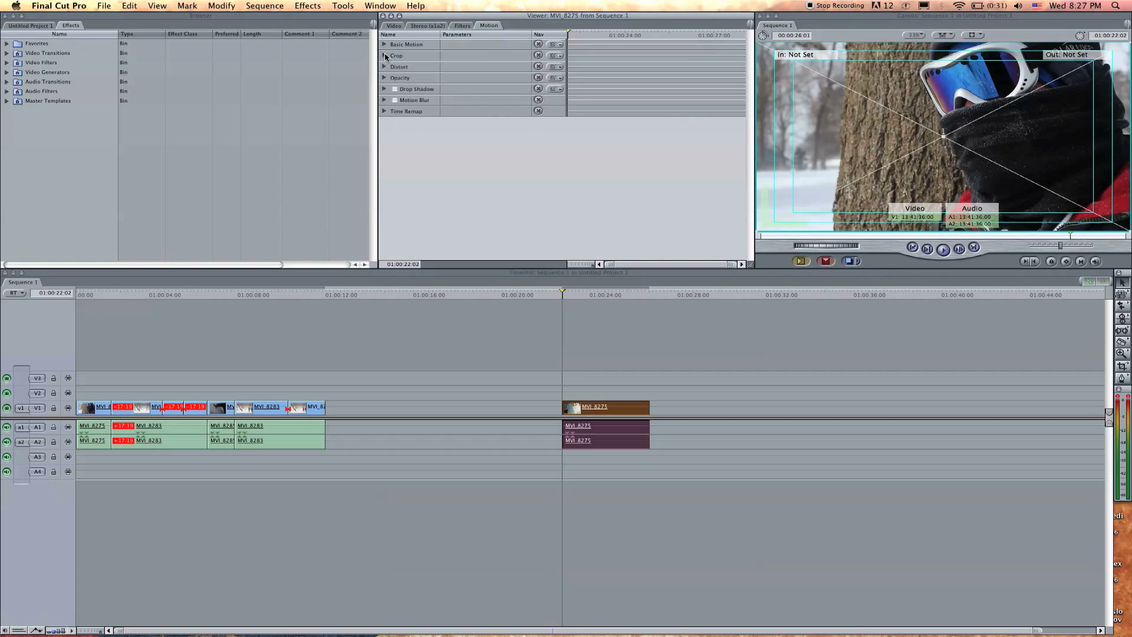
pyautogui.click(385, 66)
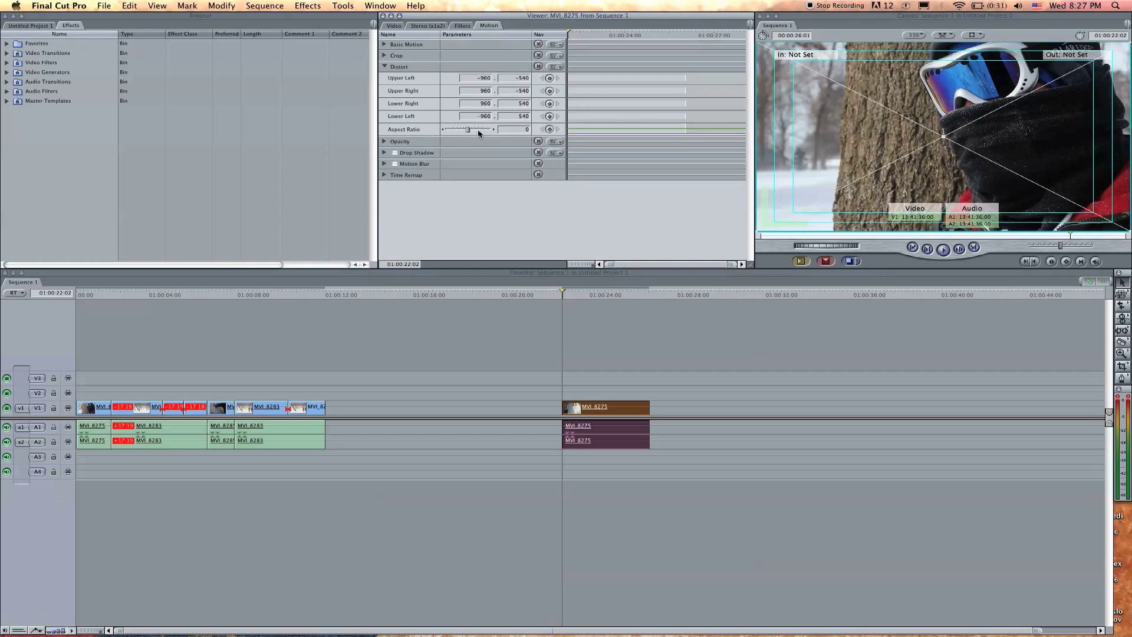
pyautogui.moveTo(467, 129)
pyautogui.mouseDown()
pyautogui.moveTo(454, 129)
pyautogui.moveTo(487, 128)
pyautogui.moveTo(439, 139)
pyautogui.moveTo(488, 131)
pyautogui.moveTo(473, 137)
pyautogui.mouseUp()
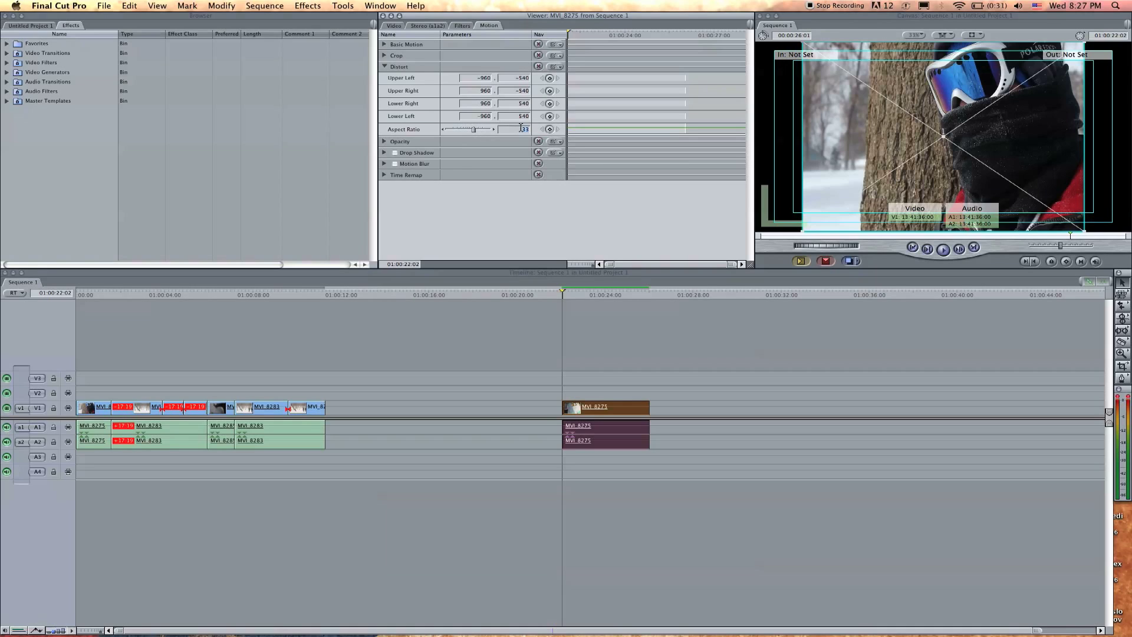
pyautogui.moveTo(473, 129); pyautogui.dragTo(467, 129)
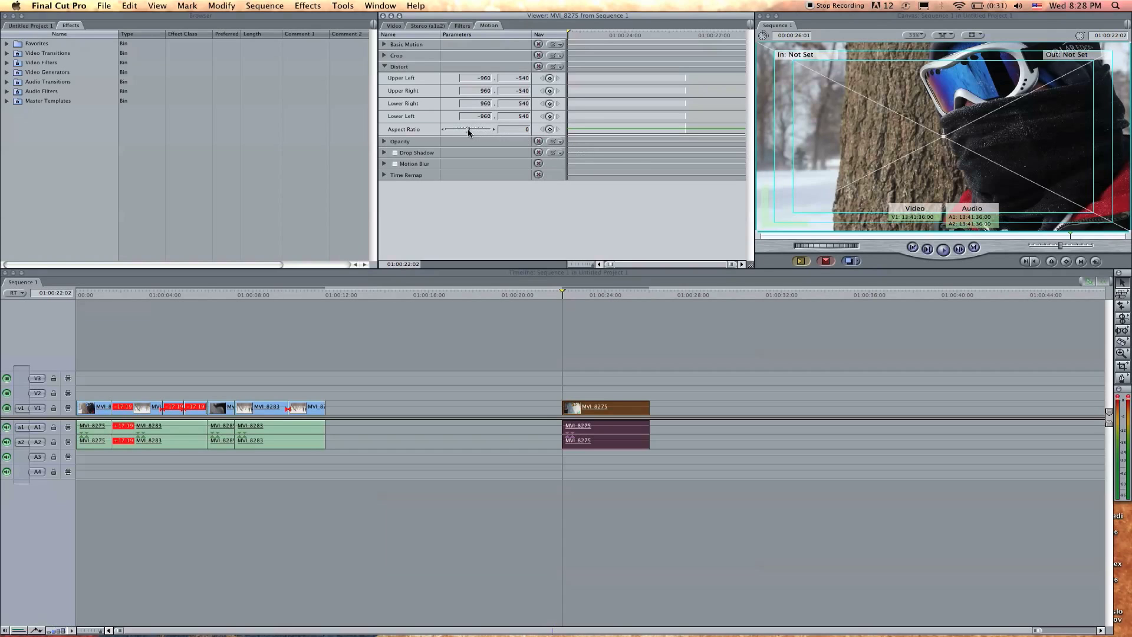
pyautogui.moveTo(469, 132)
pyautogui.mouseDown()
pyautogui.moveTo(485, 126)
pyautogui.moveTo(463, 121)
pyautogui.moveTo(482, 118)
pyautogui.moveTo(462, 133)
pyautogui.mouseUp()
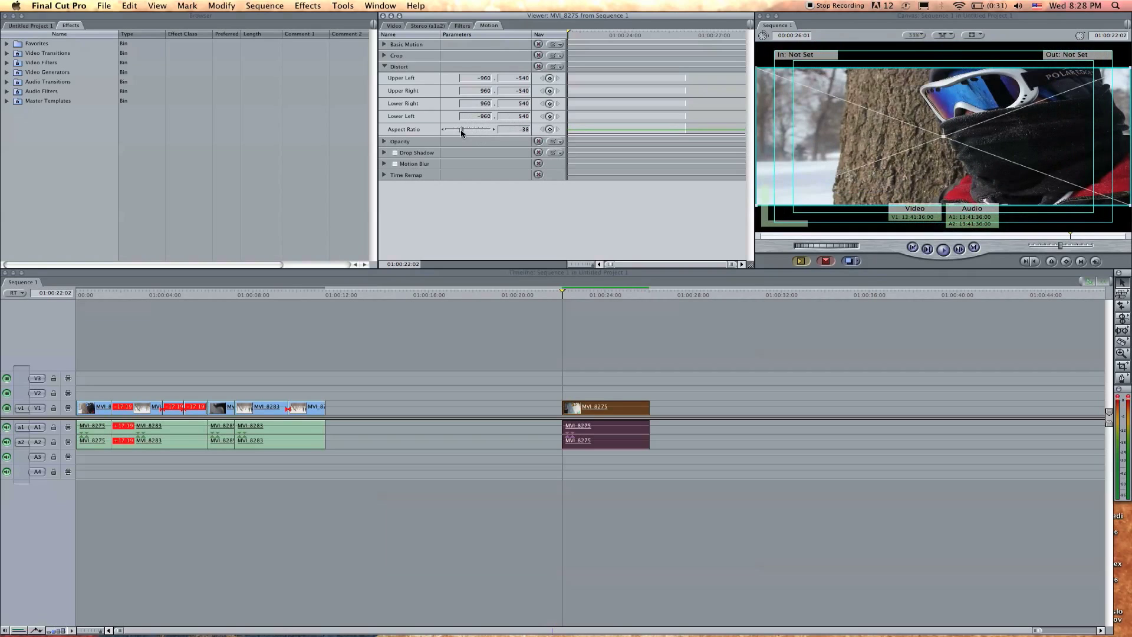
pyautogui.click(517, 131)
pyautogui.write('0')
pyautogui.press('Return')
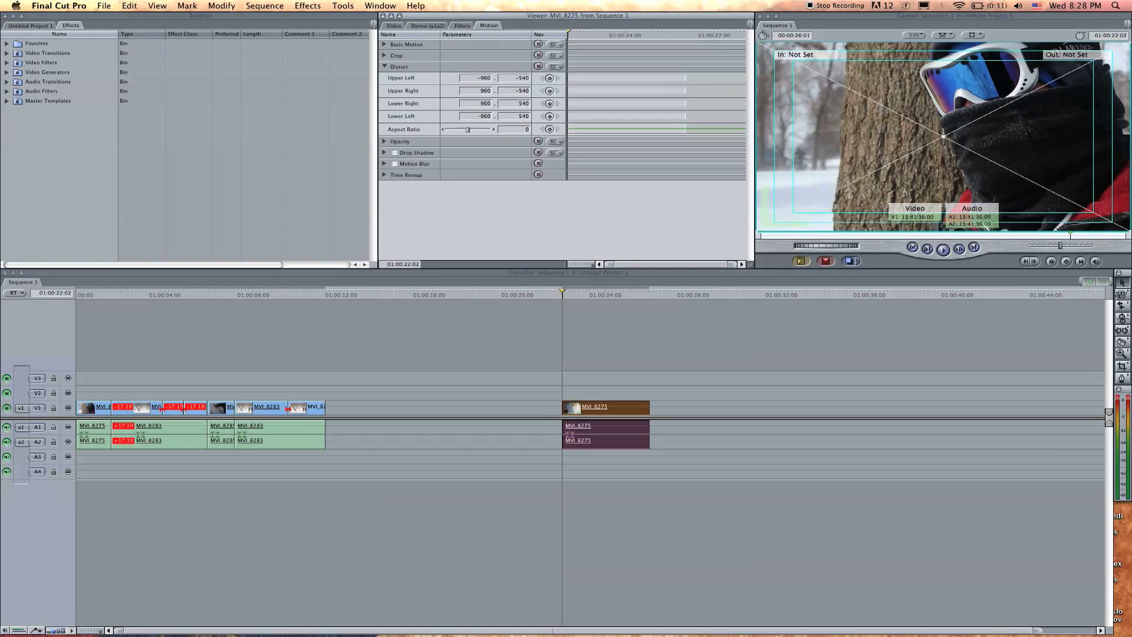
pyautogui.click(385, 67)
# Step: Lower the clip's opacity, expand Drop Shadow, and move MVI_8275 from V1 onto V2 over MVI_8283
pyautogui.click(385, 77)
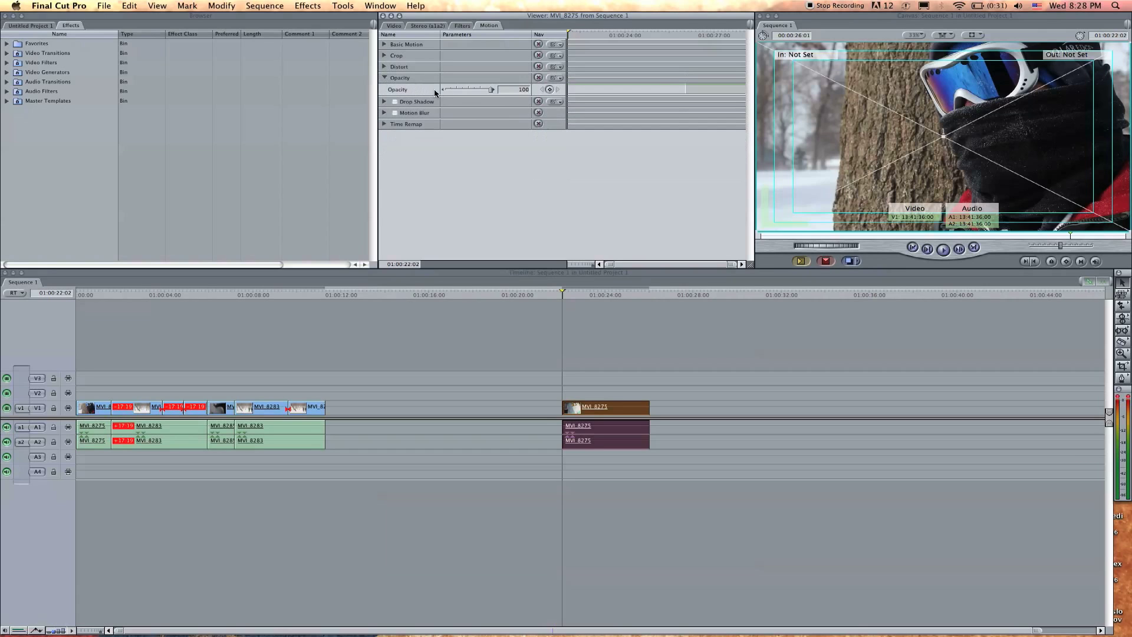
pyautogui.moveTo(475, 91); pyautogui.dragTo(505, 94)
pyautogui.click(384, 79)
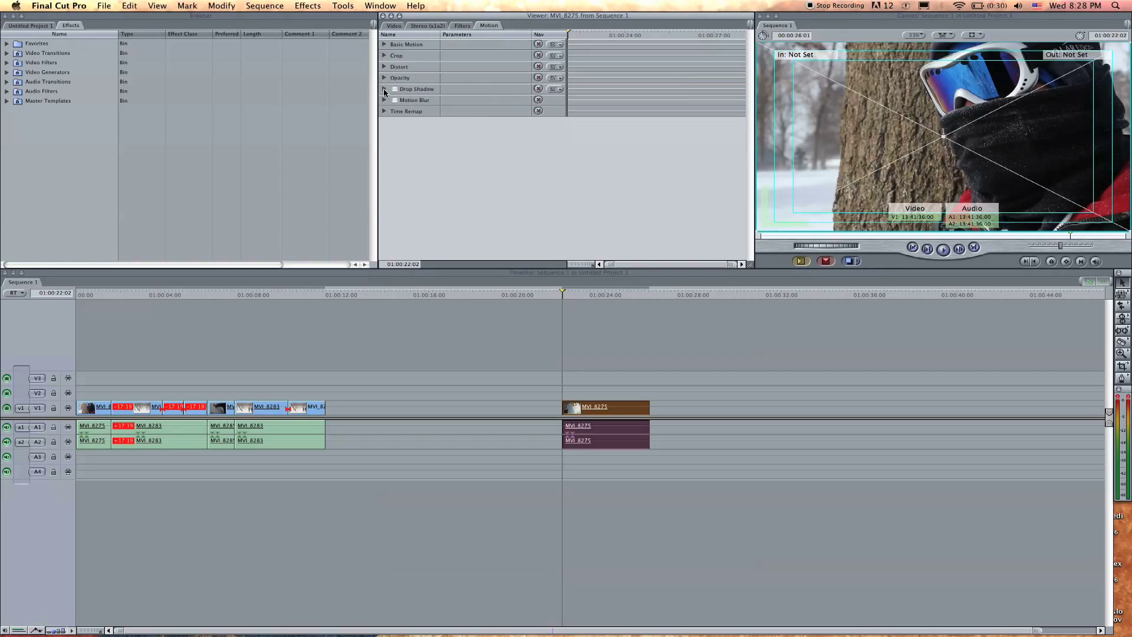
pyautogui.click(385, 88)
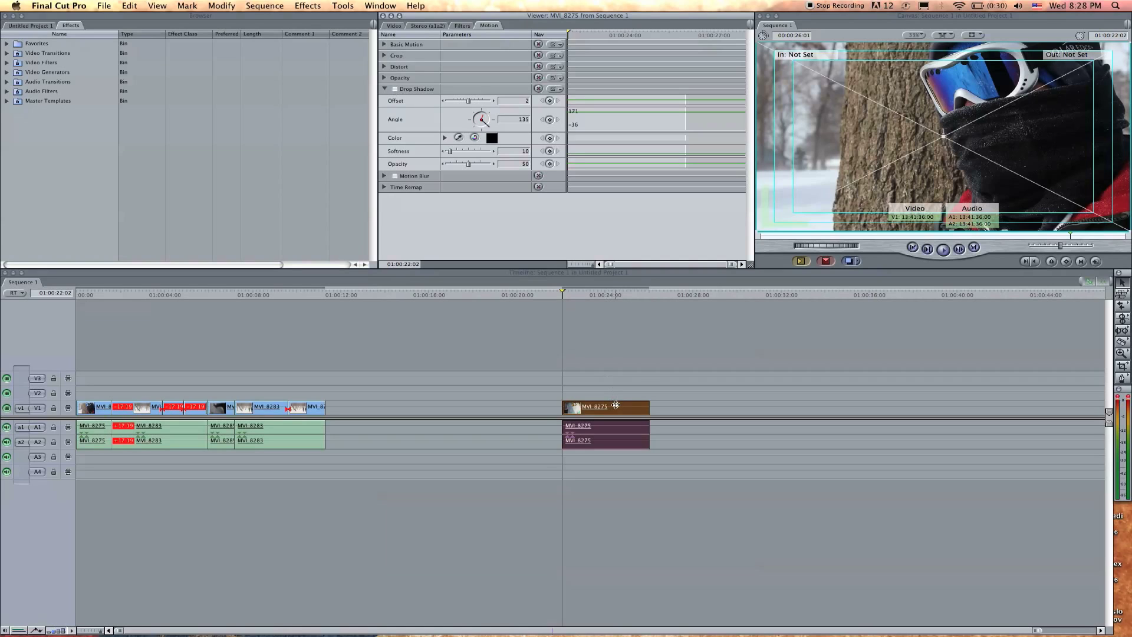
pyautogui.moveTo(615, 405); pyautogui.dragTo(250, 387)
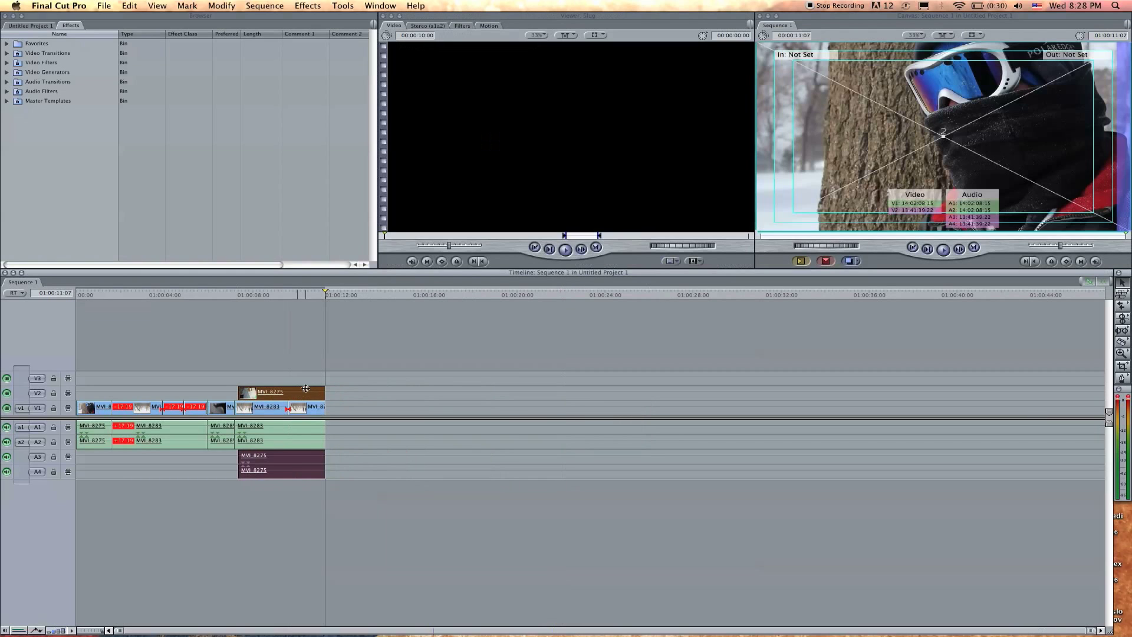
# Step: Park the playhead at 01:00:08:12 and open the V2 MVI_8275 clip's Motion settings
pyautogui.click(280, 294)
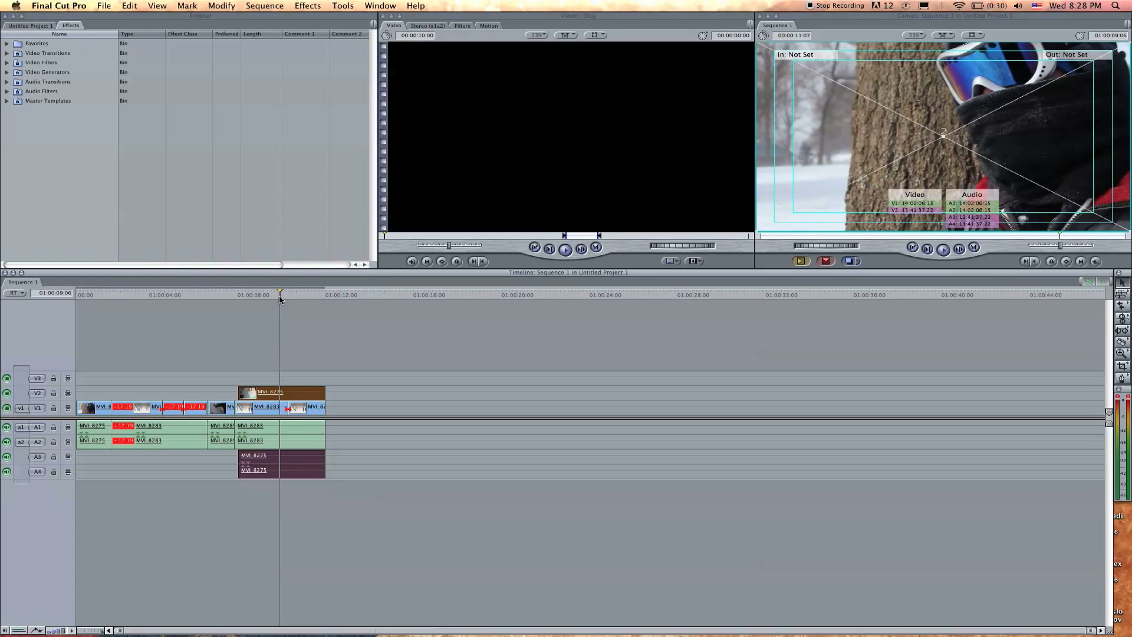
pyautogui.moveTo(280, 297)
pyautogui.mouseDown()
pyautogui.moveTo(245, 297)
pyautogui.moveTo(277, 297)
pyautogui.moveTo(263, 303)
pyautogui.mouseUp()
pyautogui.doubleClick(284, 391)
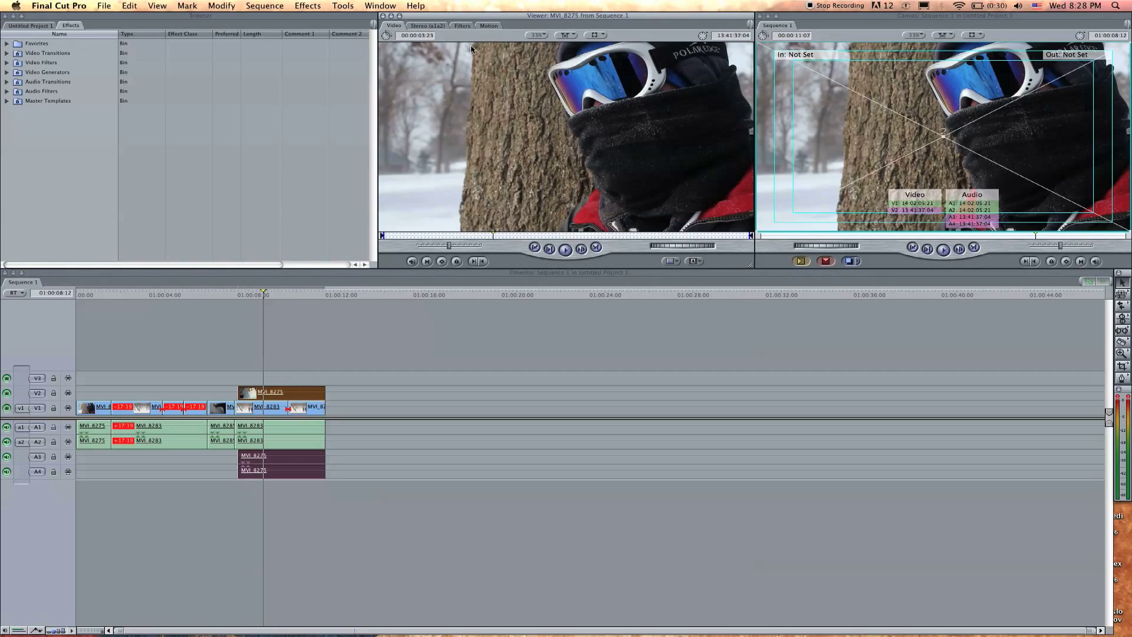
pyautogui.click(488, 26)
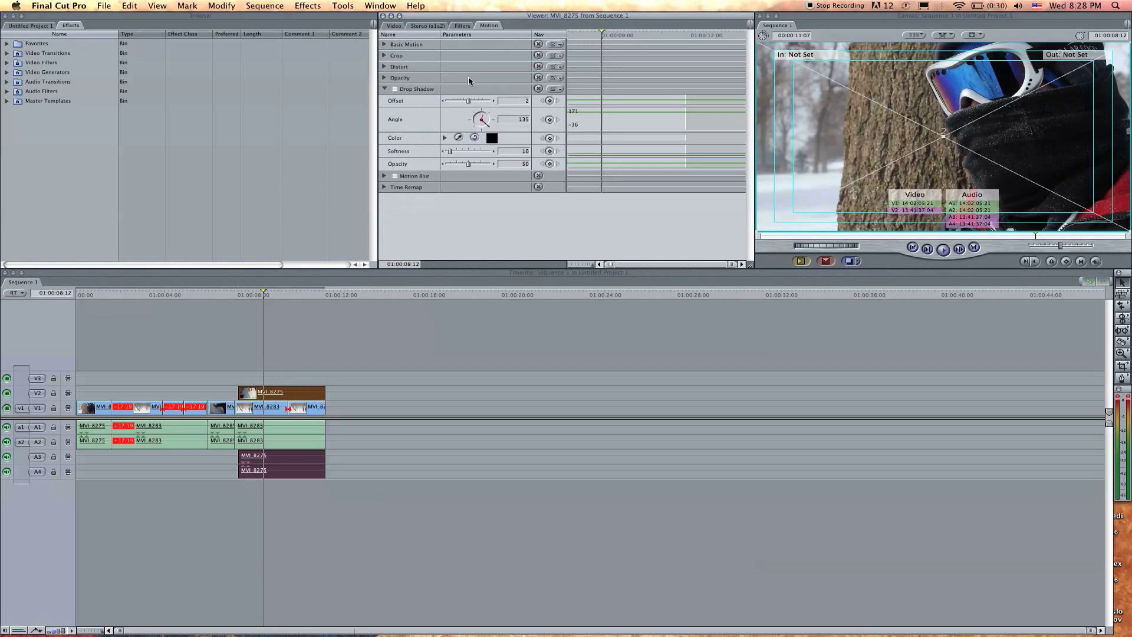
# Step: Try the V2 clip's Opacity at 36, then restore it to full opacity
pyautogui.click(384, 78)
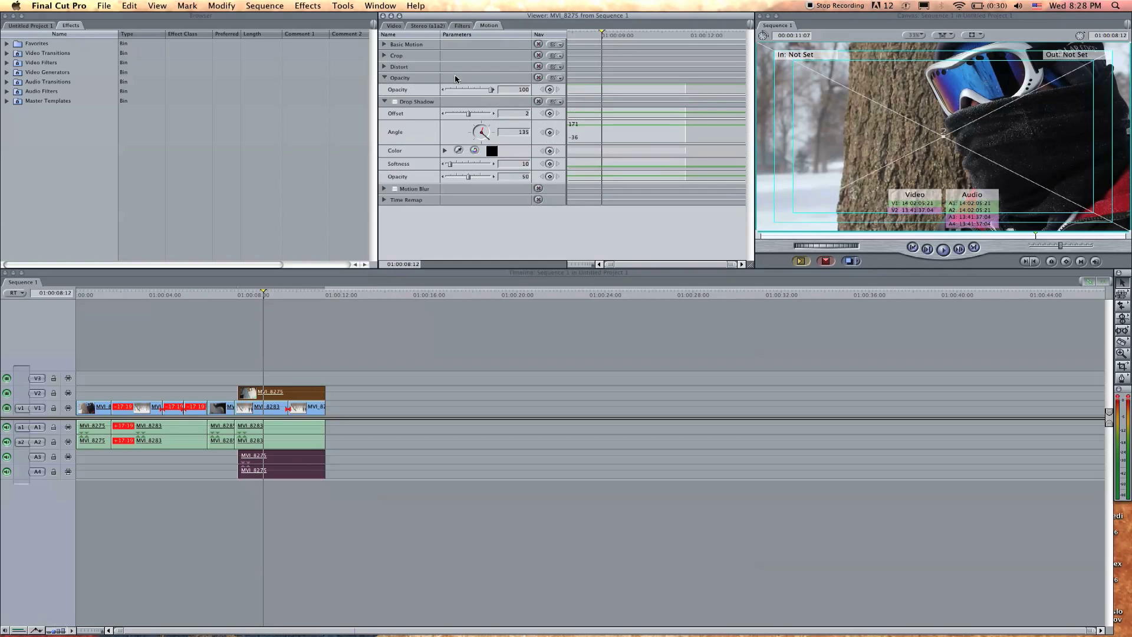
pyautogui.moveTo(473, 90)
pyautogui.mouseDown()
pyautogui.moveTo(442, 94)
pyautogui.moveTo(458, 92)
pyautogui.mouseUp()
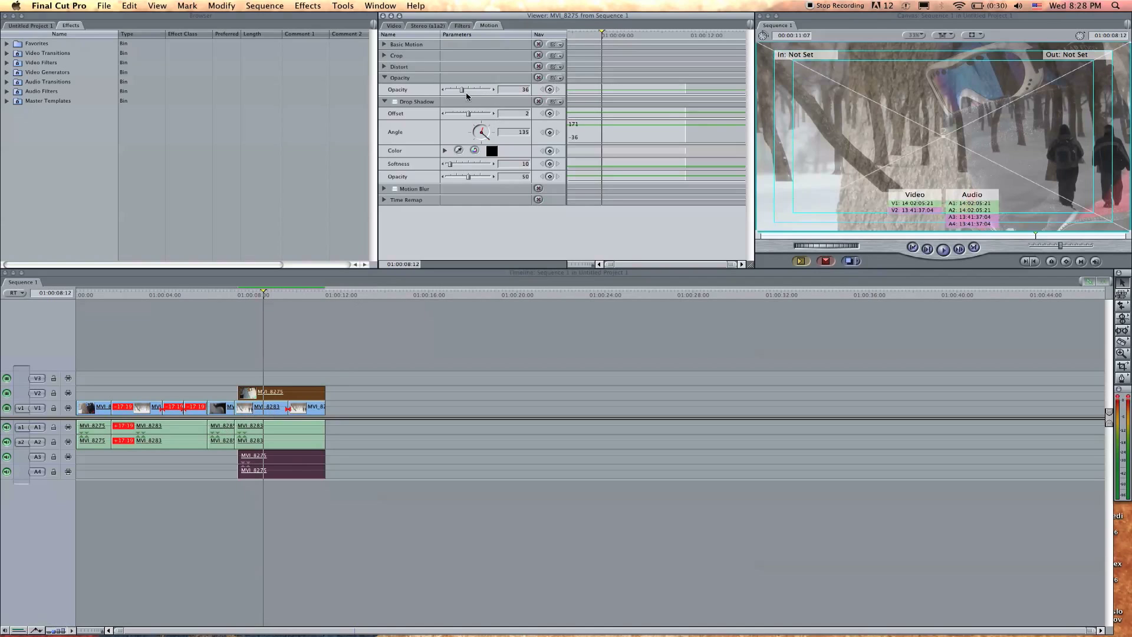
pyautogui.moveTo(463, 91); pyautogui.dragTo(489, 97)
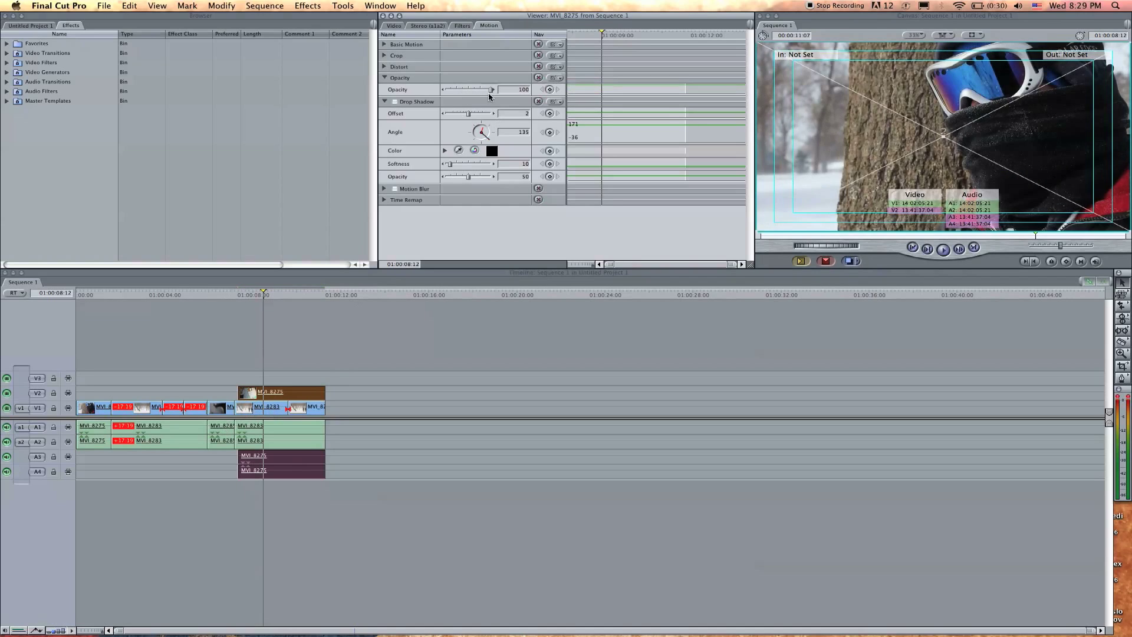
# Step: Enable the clip's drop shadow and start shrinking its Basic Motion Scale
pyautogui.click(395, 101)
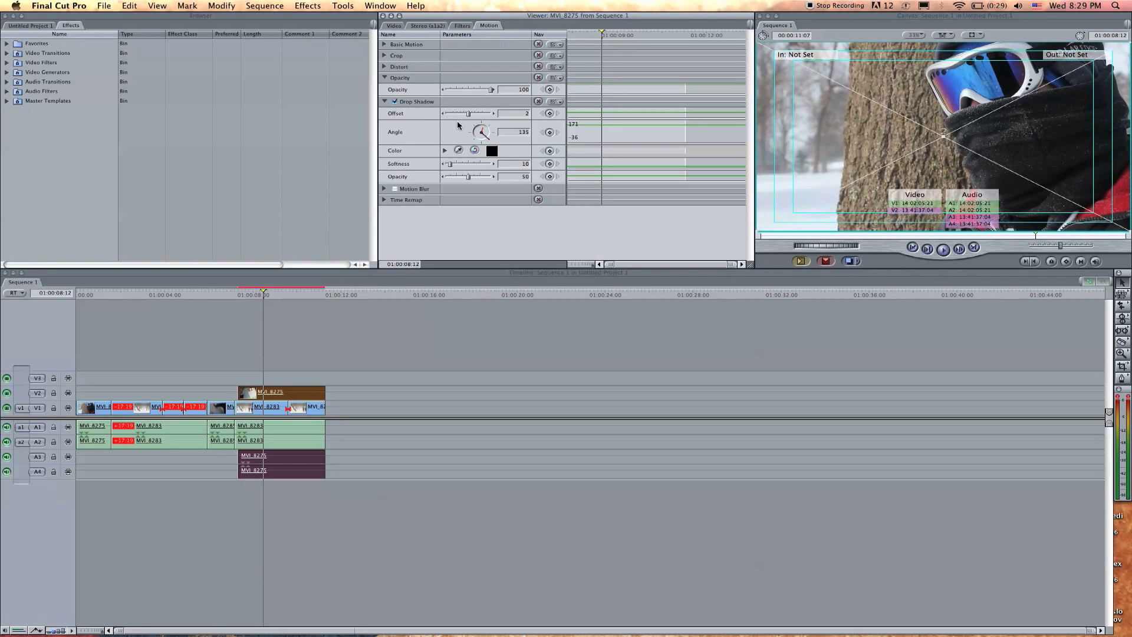
pyautogui.click(383, 45)
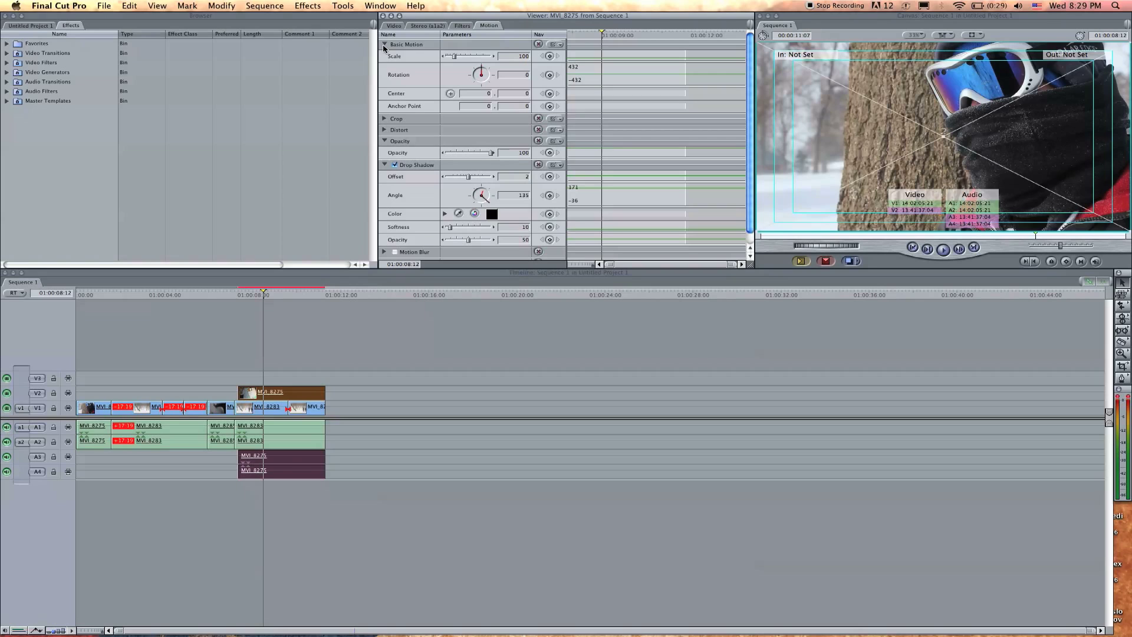
pyautogui.moveTo(458, 56); pyautogui.dragTo(450, 57)
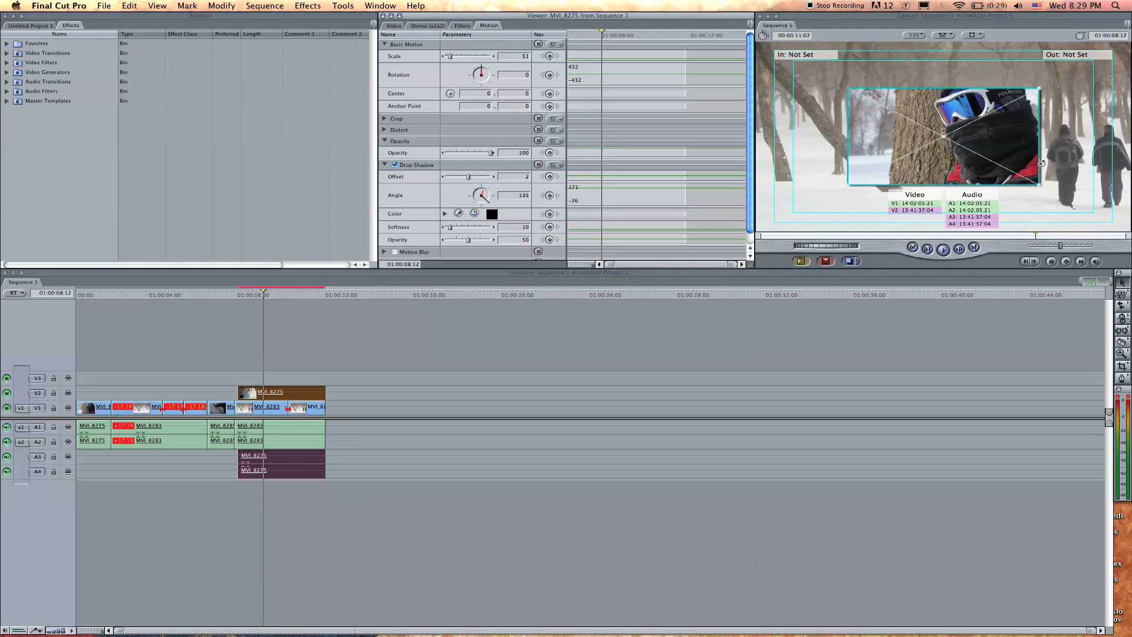
# Step: Set Scale to 51, switch the Canvas to plain Image view, and turn the drop shadow off
pyautogui.moveTo(992, 195); pyautogui.dragTo(990, 197)
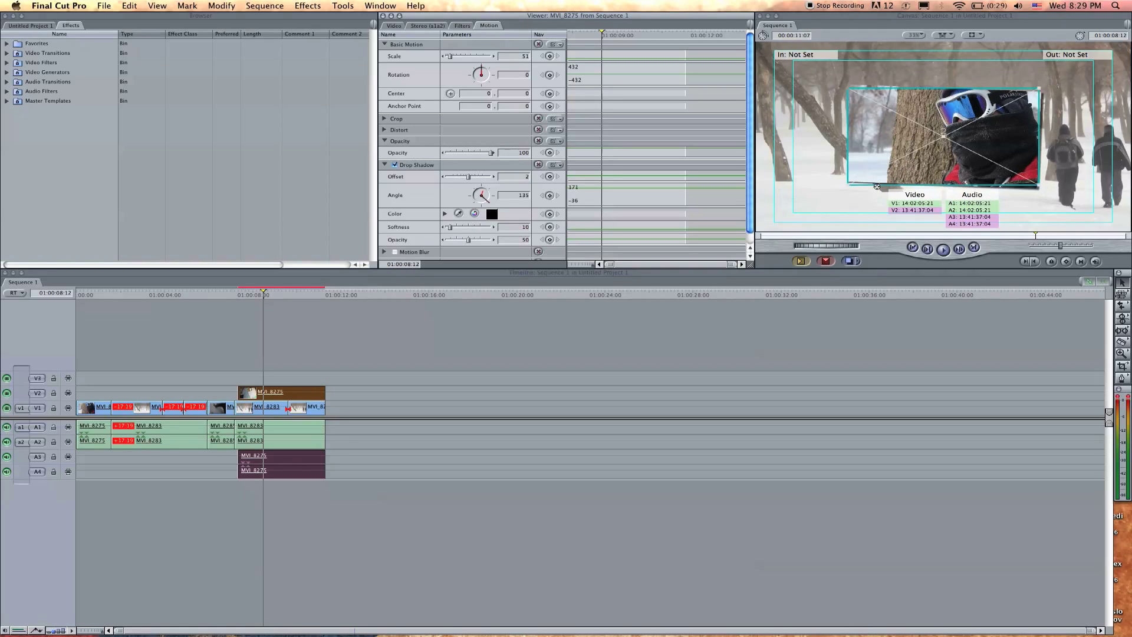
pyautogui.click(972, 36)
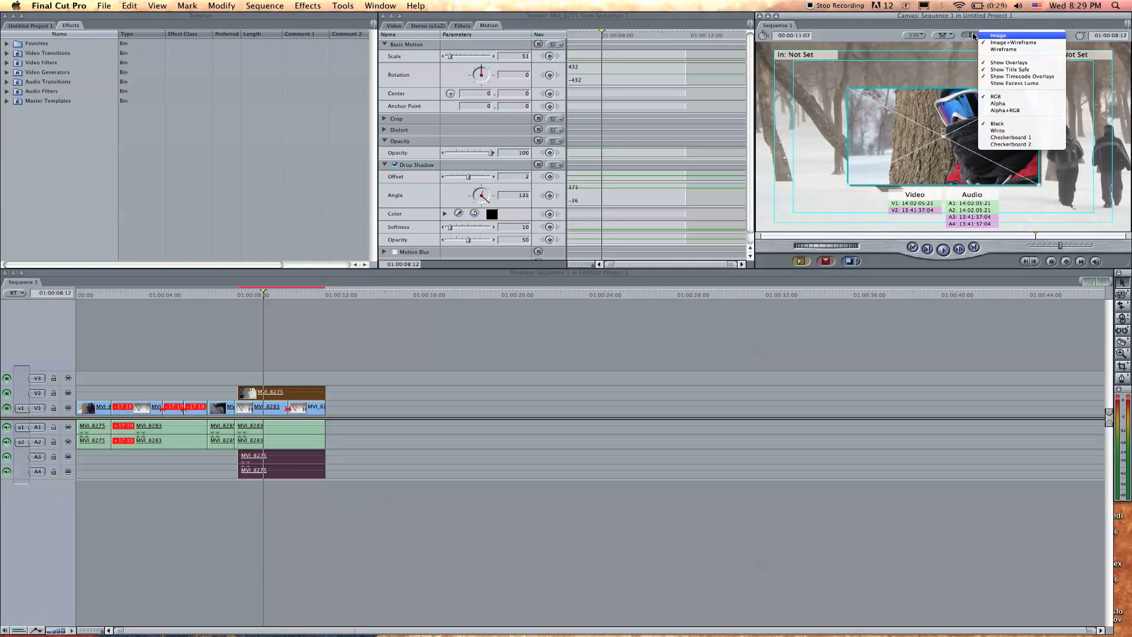
pyautogui.click(1006, 40)
pyautogui.click(971, 36)
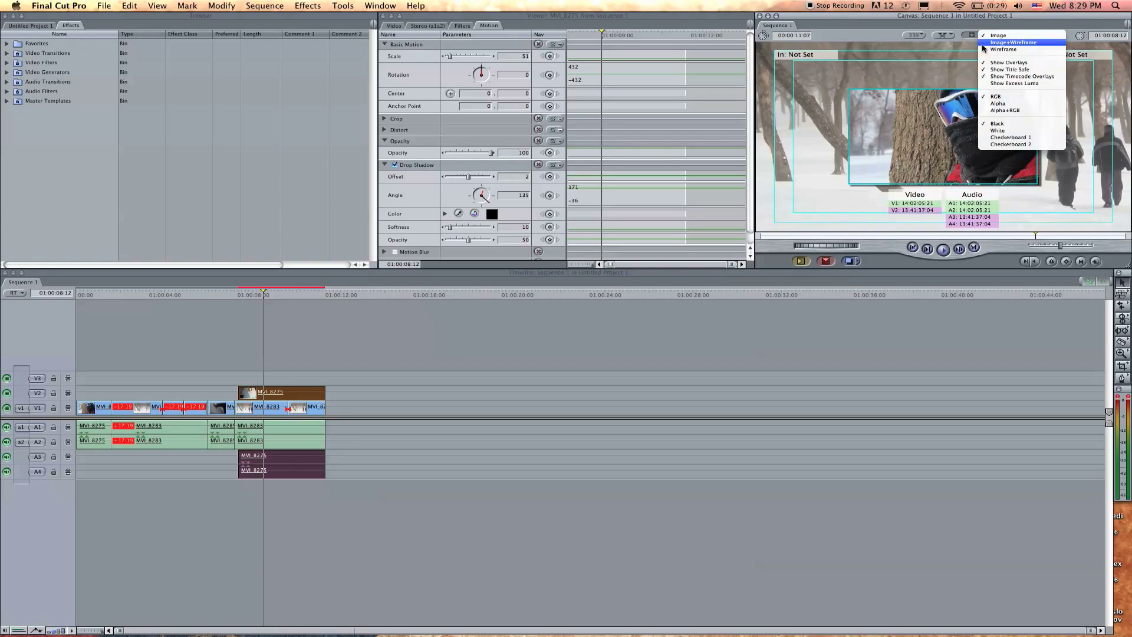
pyautogui.click(996, 63)
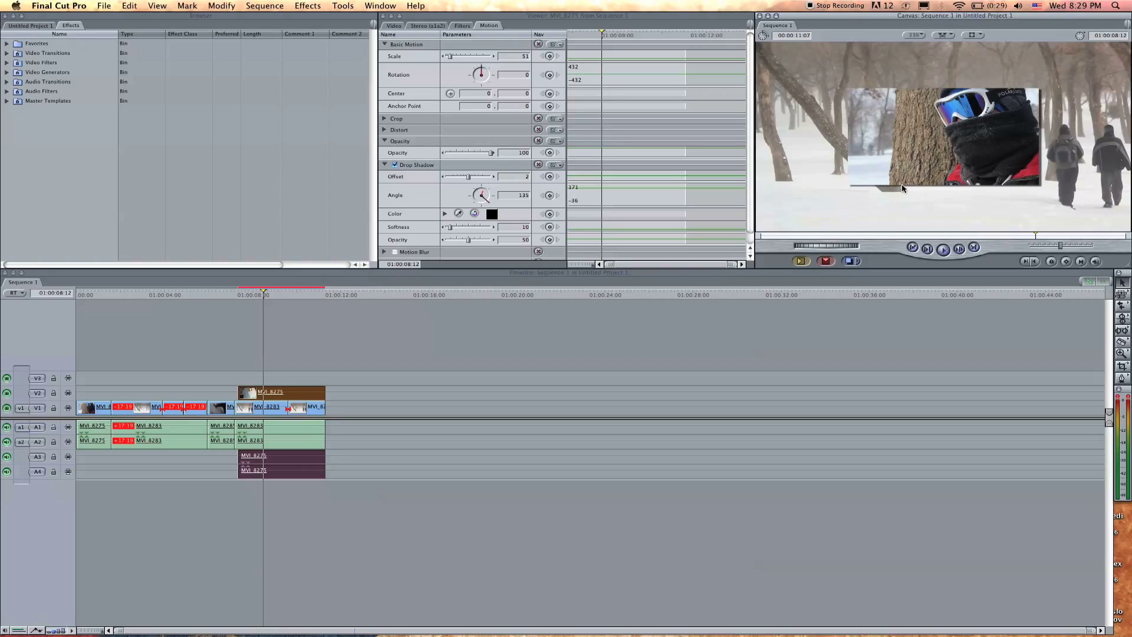
pyautogui.click(395, 165)
# Step: Toggle the drop shadow on and off, then test a larger shadow offset and return it
pyautogui.click(395, 165)
pyautogui.click(395, 165)
pyautogui.click(395, 165)
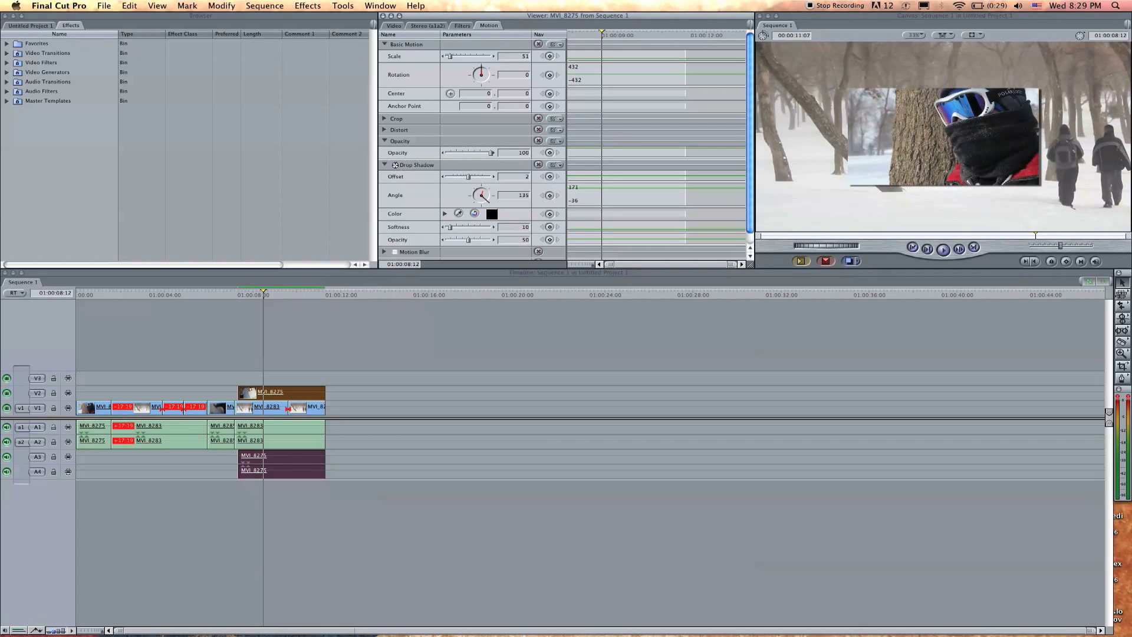
pyautogui.moveTo(468, 178); pyautogui.dragTo(458, 242)
pyautogui.scroll(-1, 432, 225)
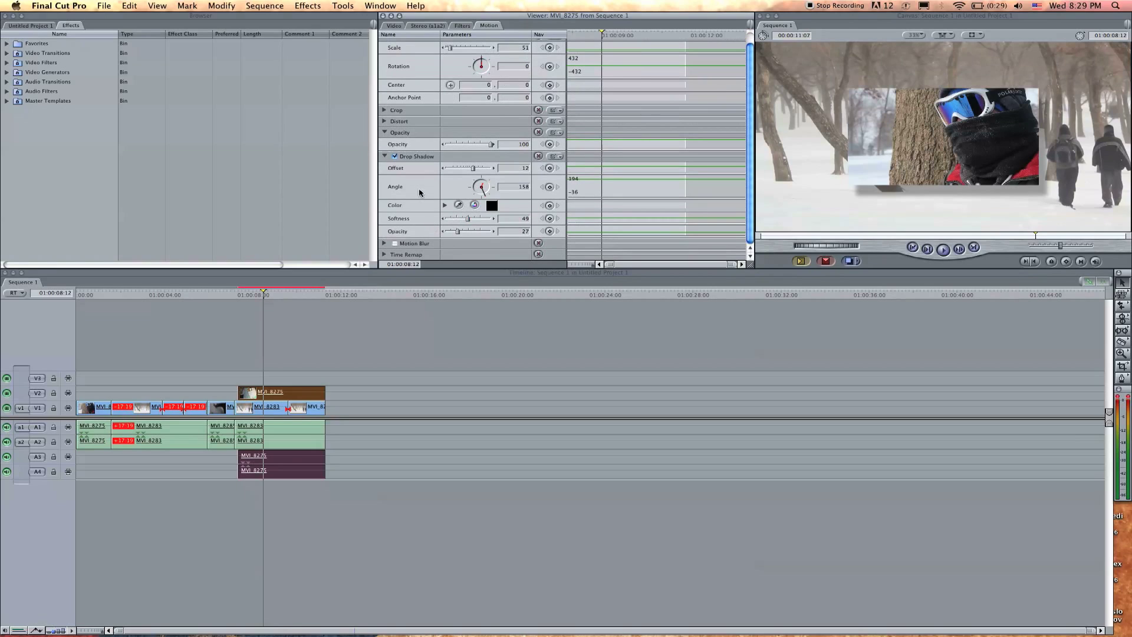
# Step: Reset and disable the drop shadow, then collapse its settings and the Opacity section
pyautogui.click(539, 156)
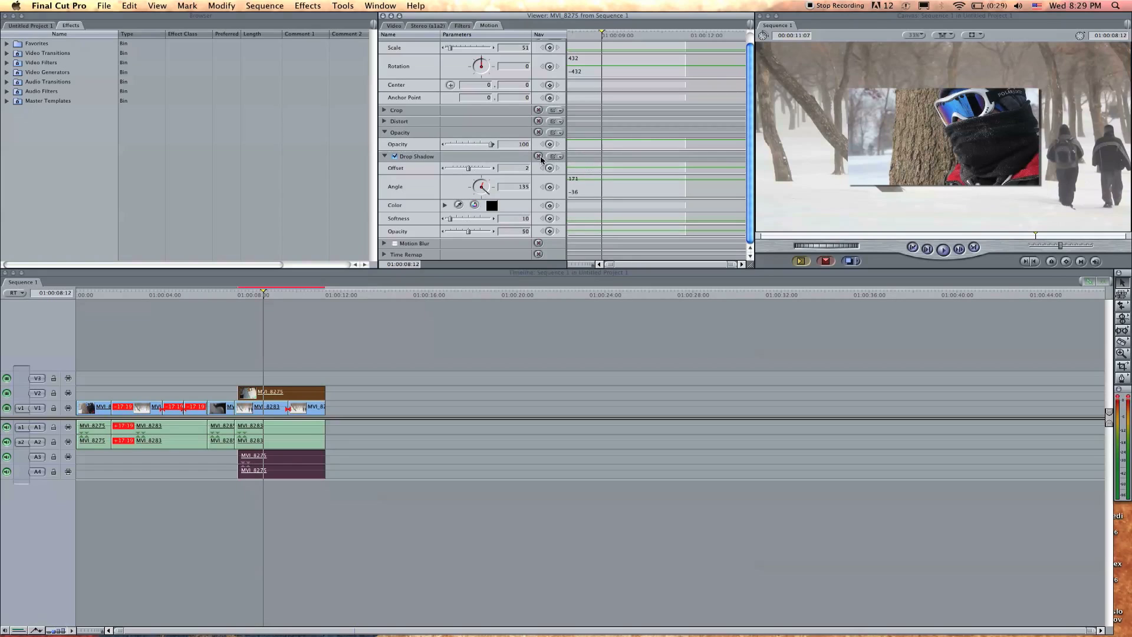
pyautogui.click(395, 157)
pyautogui.click(385, 157)
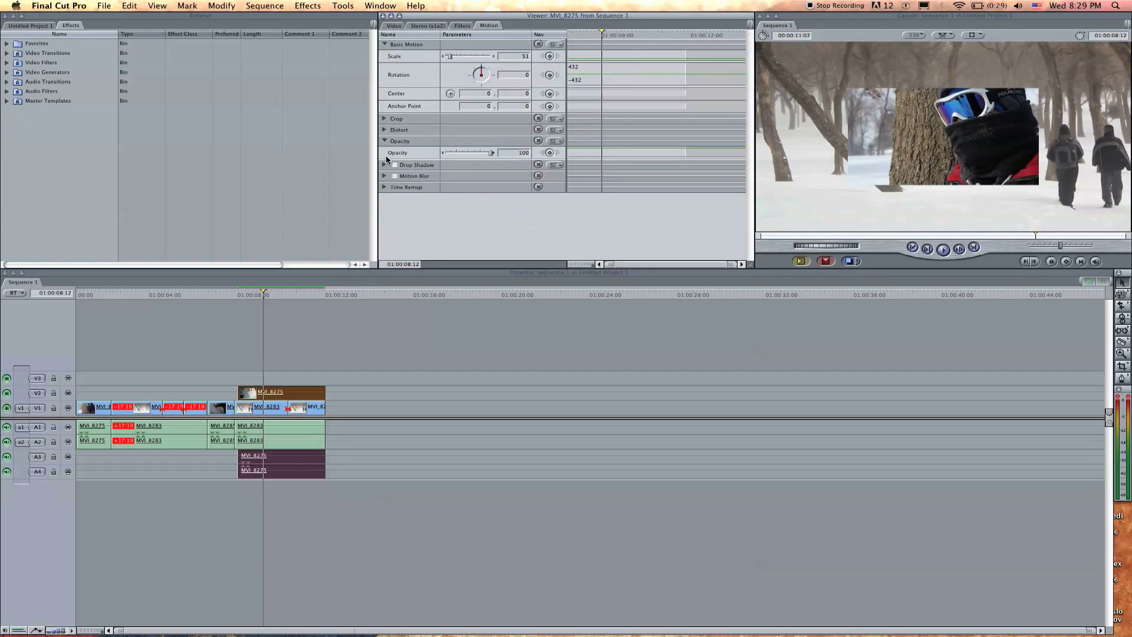
pyautogui.click(384, 142)
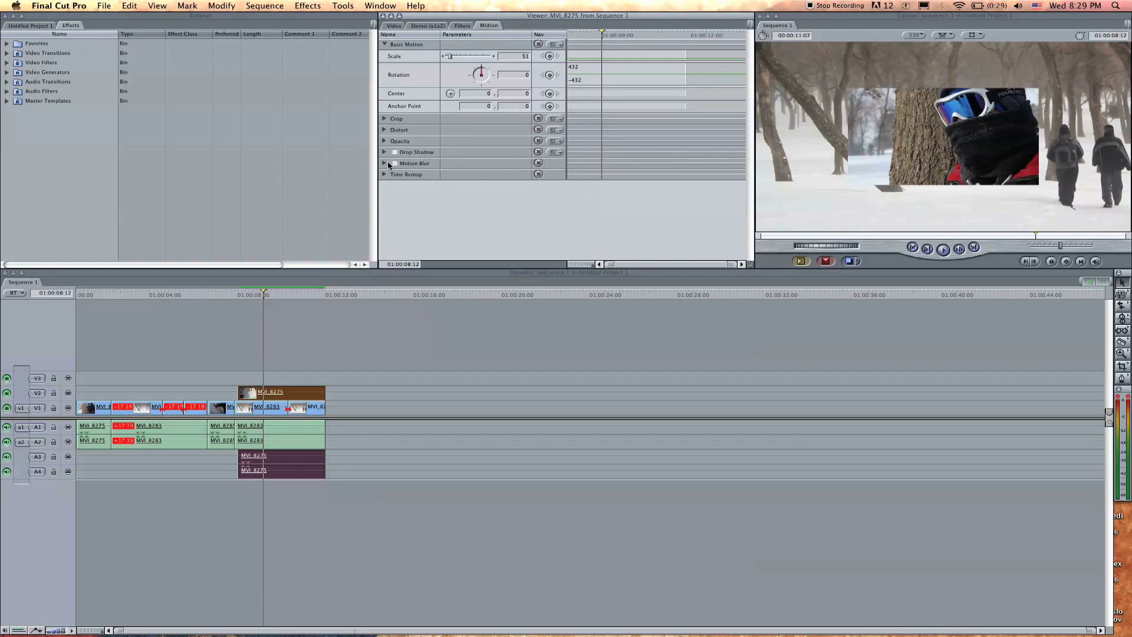
# Step: Enable Motion Blur at 500% with 4 samples and step through timeline frames to preview it
pyautogui.click(385, 163)
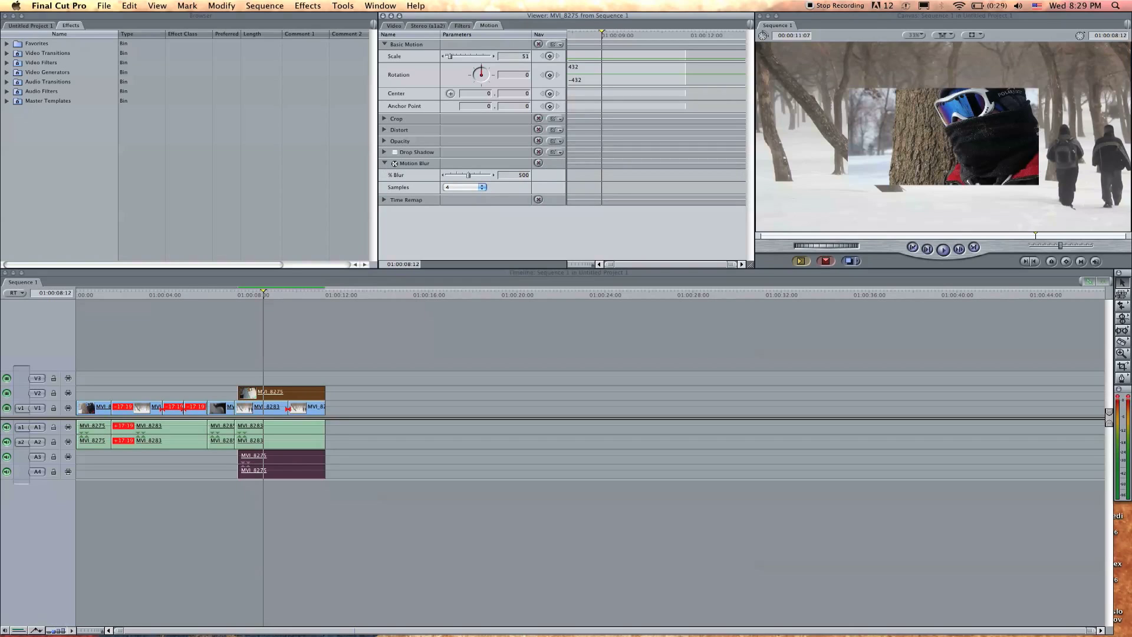
pyautogui.click(395, 164)
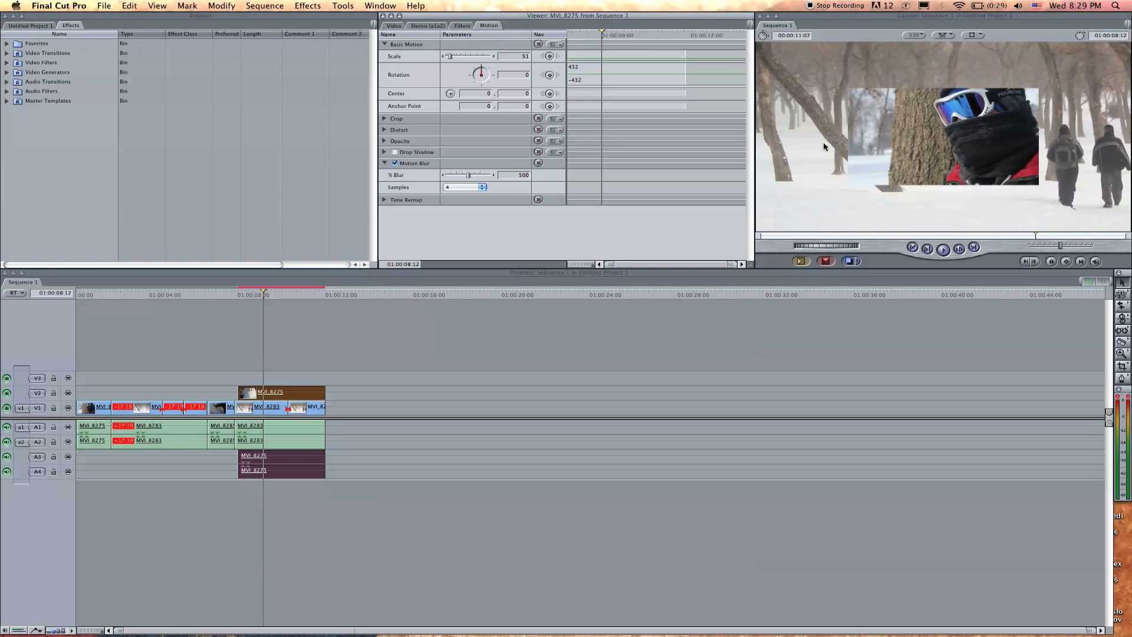
pyautogui.click(340, 307)
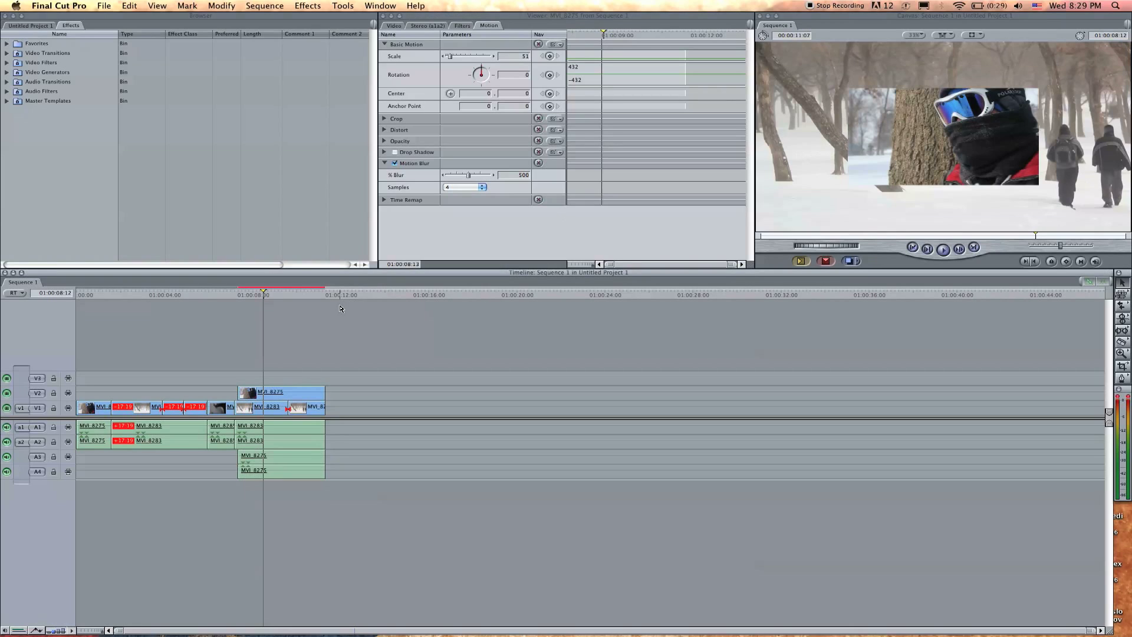
pyautogui.press('Right')
pyautogui.press('Right')
pyautogui.press('Right')
pyautogui.press('Right')
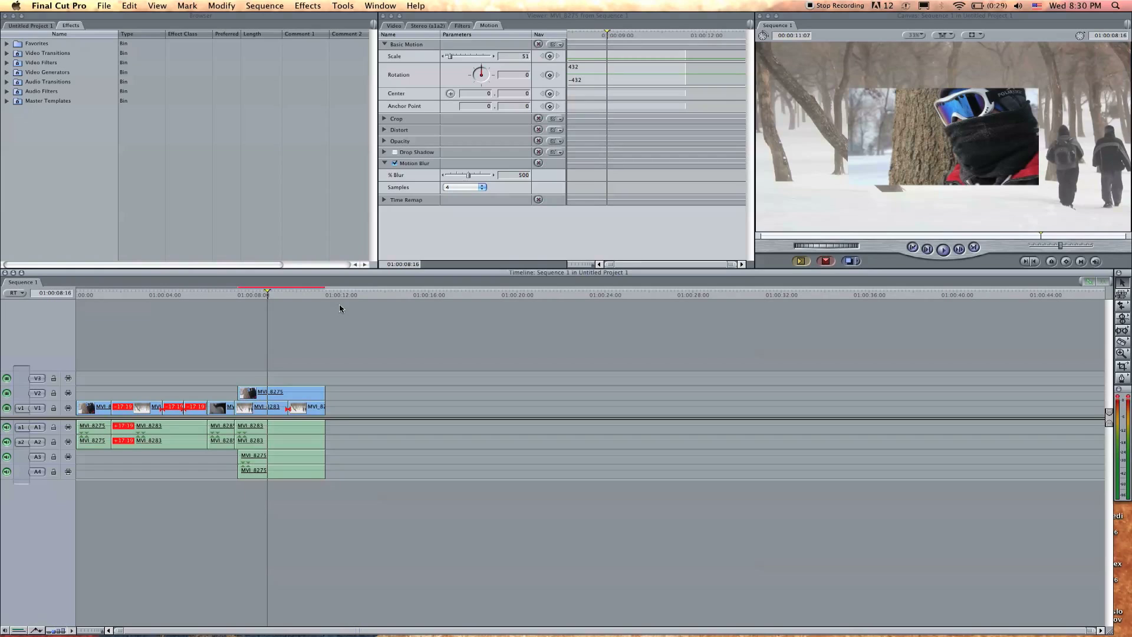
pyautogui.press('Right')
pyautogui.press('Right')
pyautogui.press('Right')
pyautogui.press('Right')
pyautogui.press('Right')
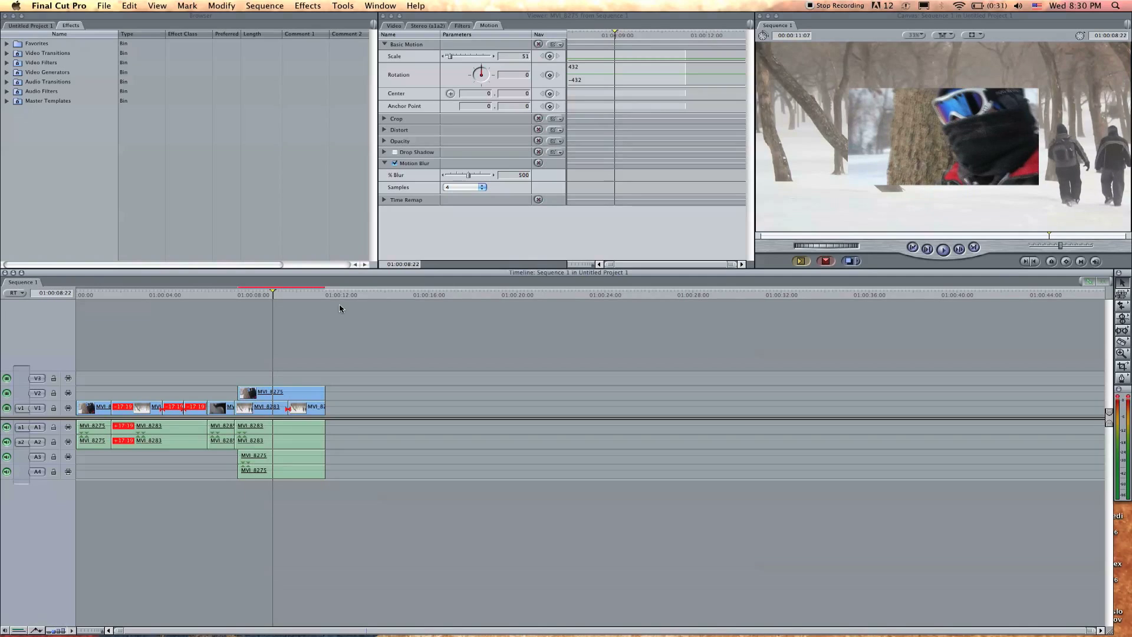
pyautogui.press('Right')
pyautogui.press('Left')
# Step: Reset Basic Motion so Scale returns to 100, and toggle Motion Blur off and back on
pyautogui.click(538, 45)
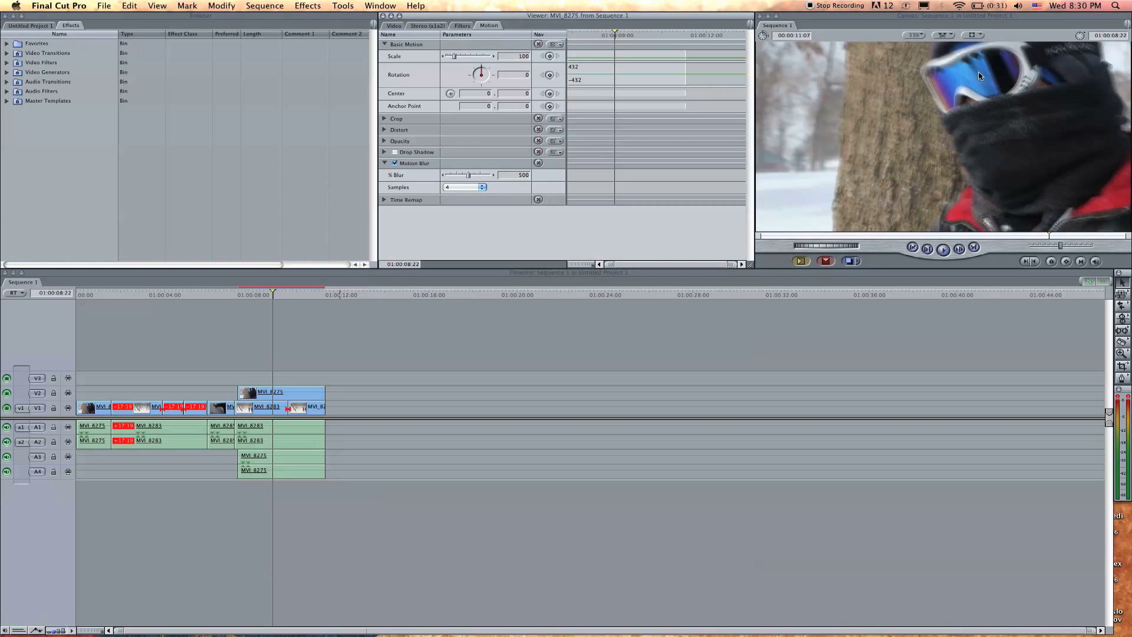
pyautogui.click(395, 165)
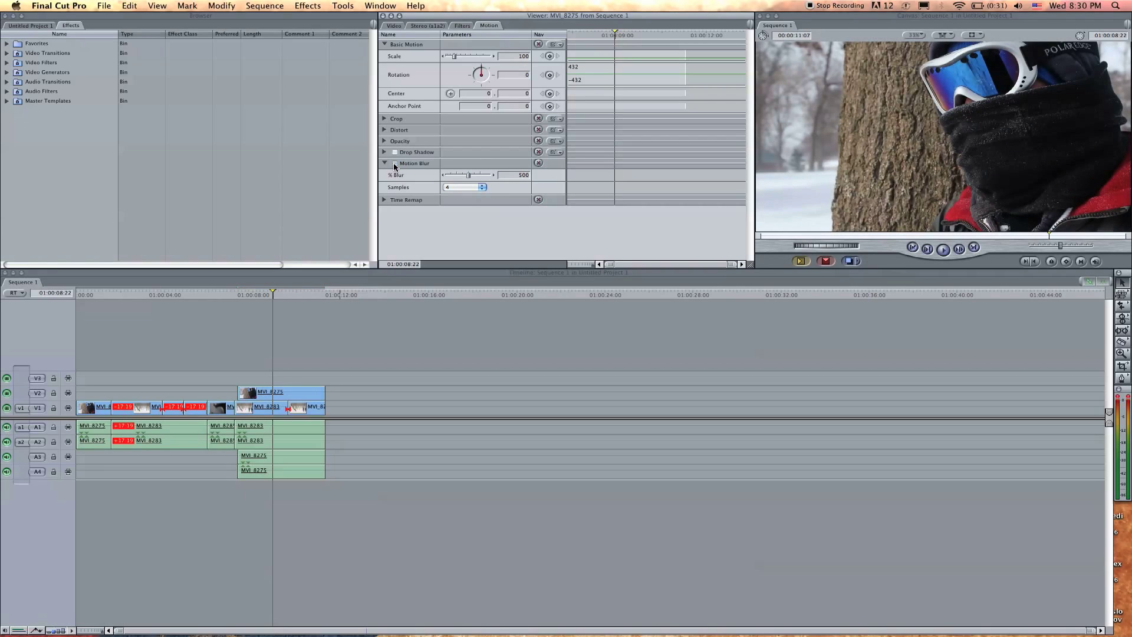
pyautogui.click(395, 165)
pyautogui.click(395, 165)
pyautogui.click(395, 165)
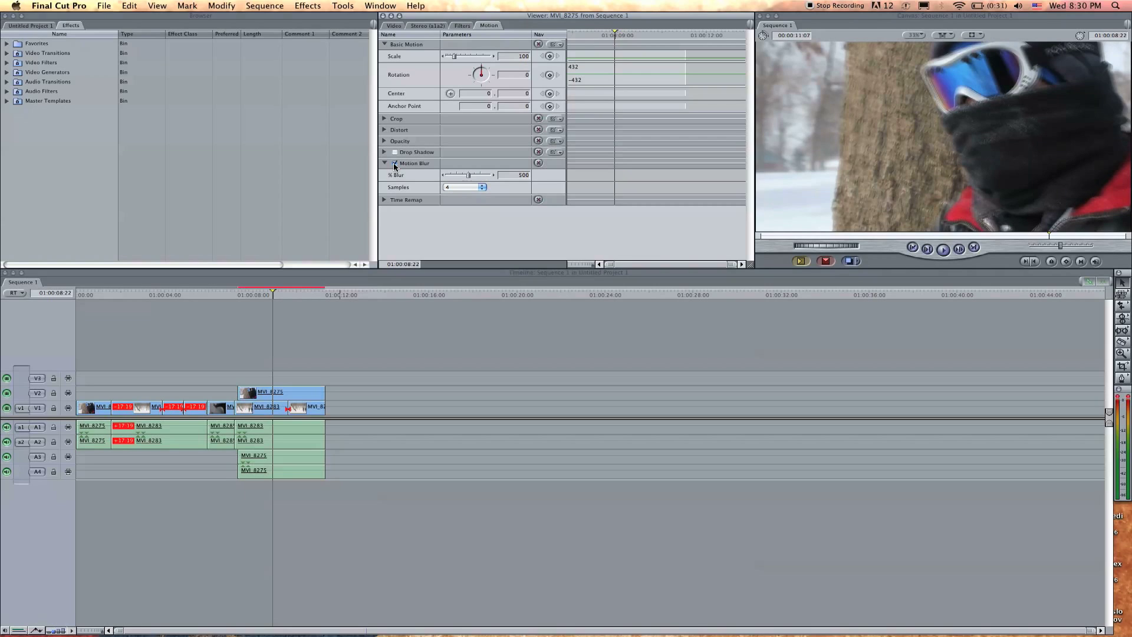
# Step: Step forward through several frames and raise the Motion Blur amount to 597%
pyautogui.press('Right')
pyautogui.press('Right')
pyautogui.press('Right')
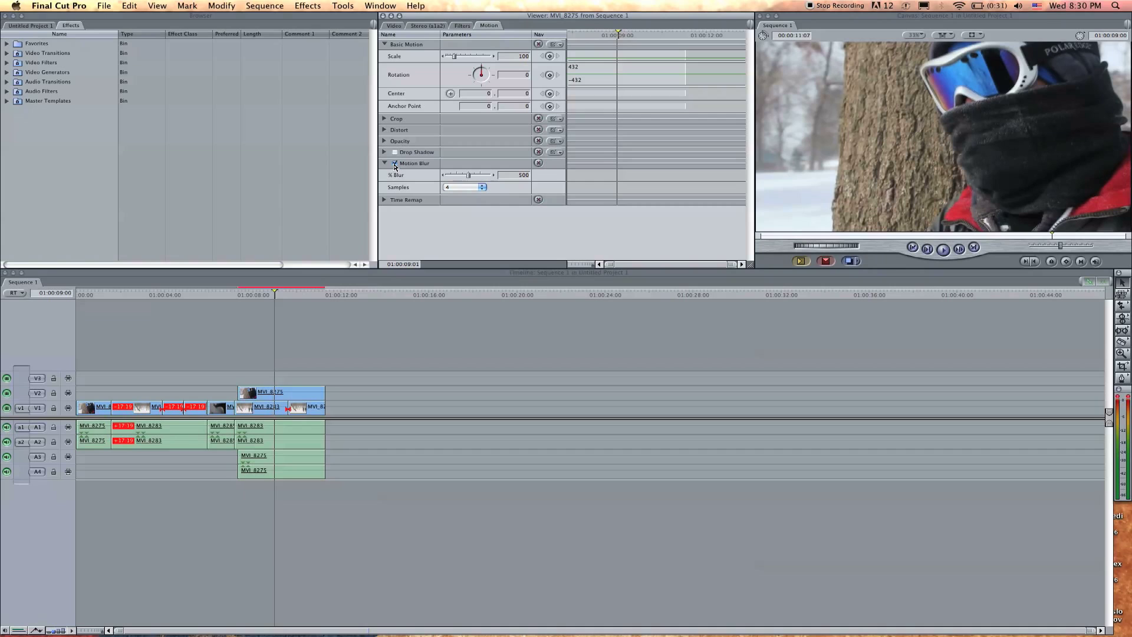
pyautogui.press('Right')
pyautogui.press('Right')
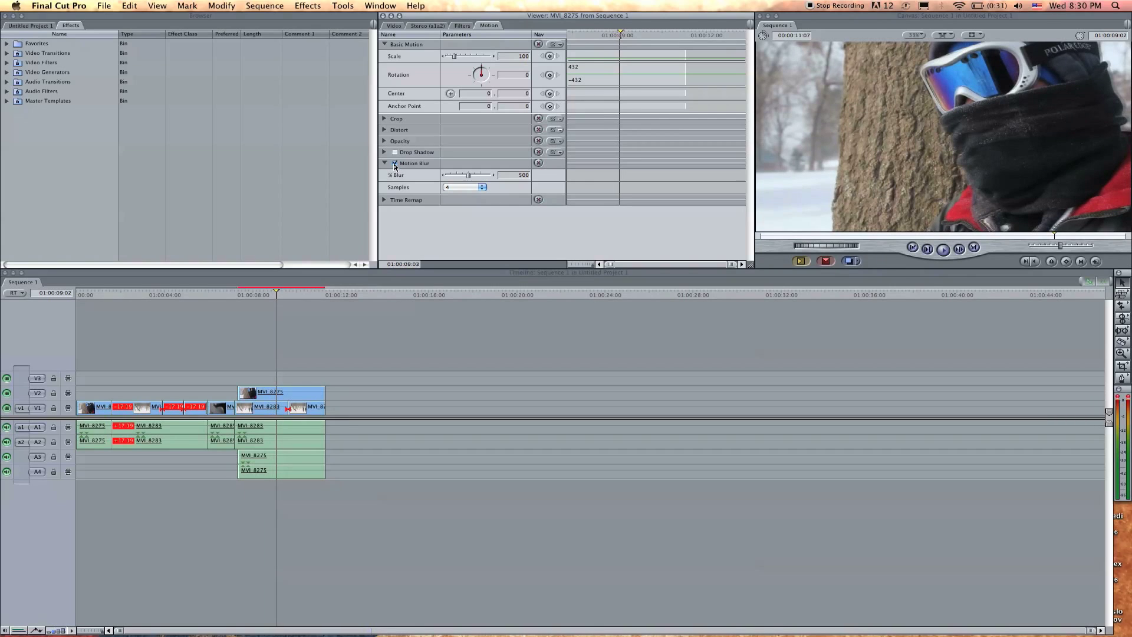
pyautogui.press('Right')
pyautogui.press('Right')
pyautogui.press('Right')
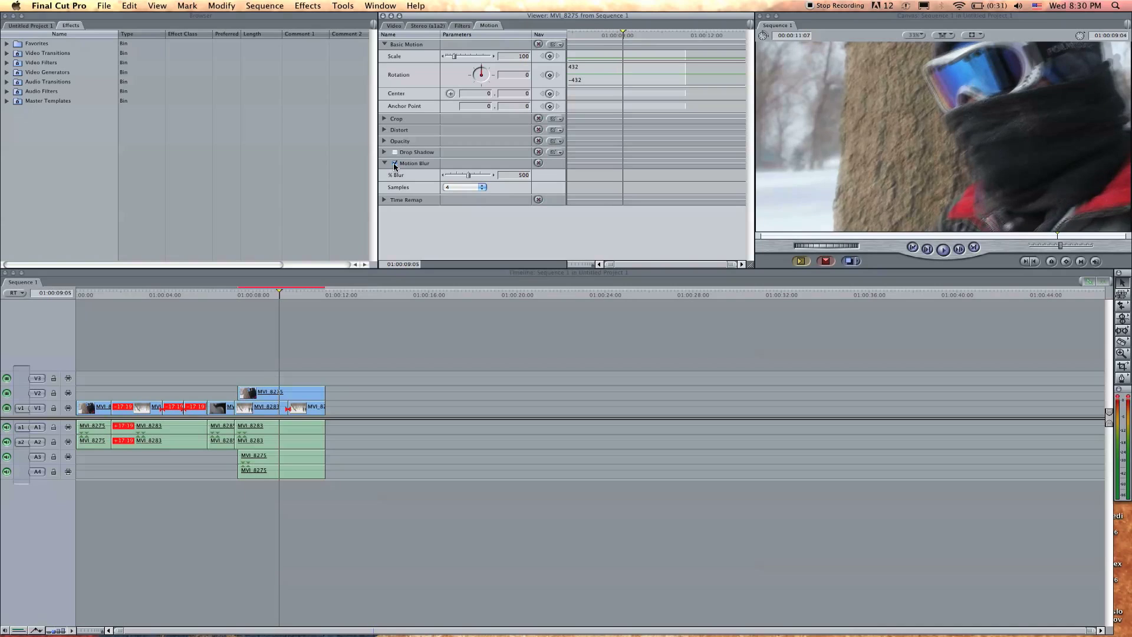
pyautogui.press('Right')
pyautogui.press('Right')
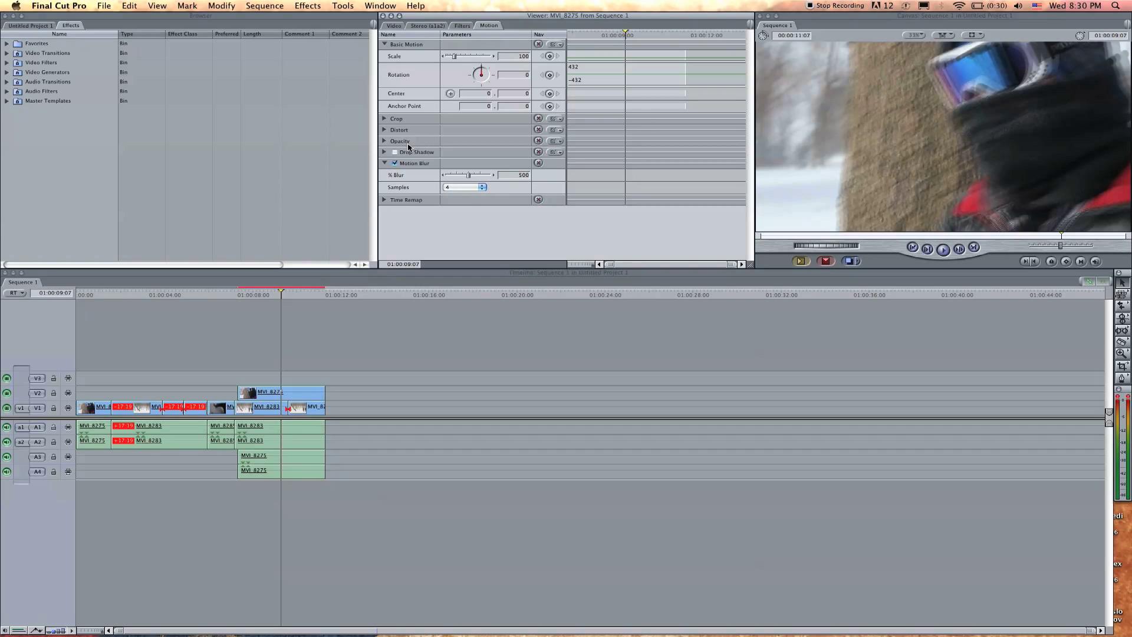
pyautogui.moveTo(469, 175)
pyautogui.mouseDown()
pyautogui.moveTo(482, 175)
pyautogui.moveTo(473, 175)
pyautogui.mouseUp()
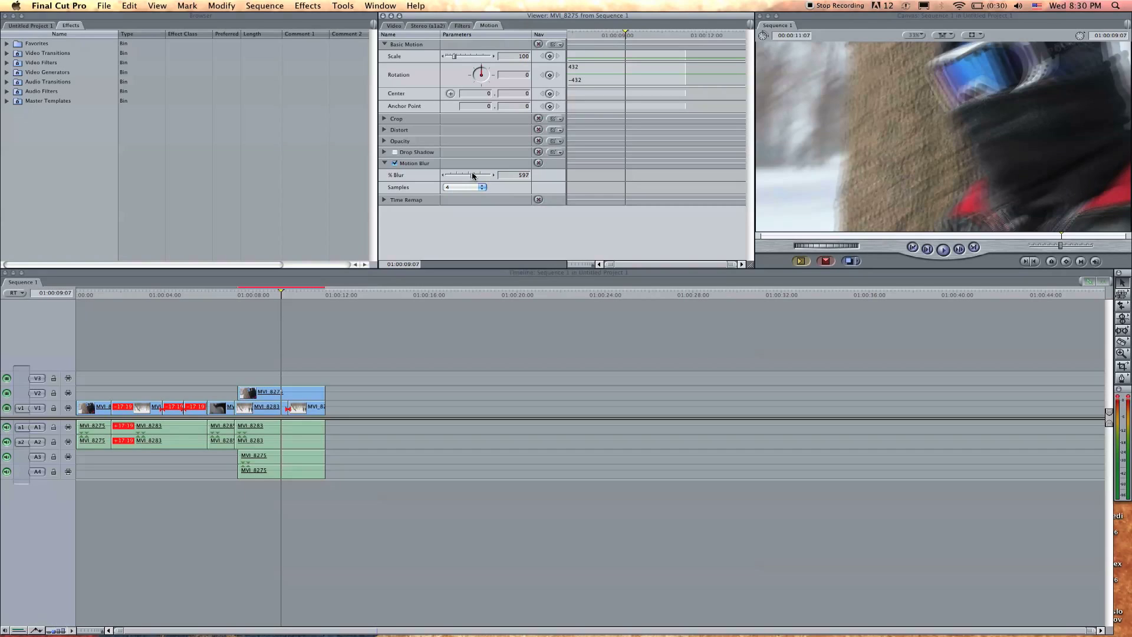
# Step: Try Motion Blur samples of 8, 16 and 32
pyautogui.click(445, 188)
pyautogui.click(531, 211)
pyautogui.click(465, 188)
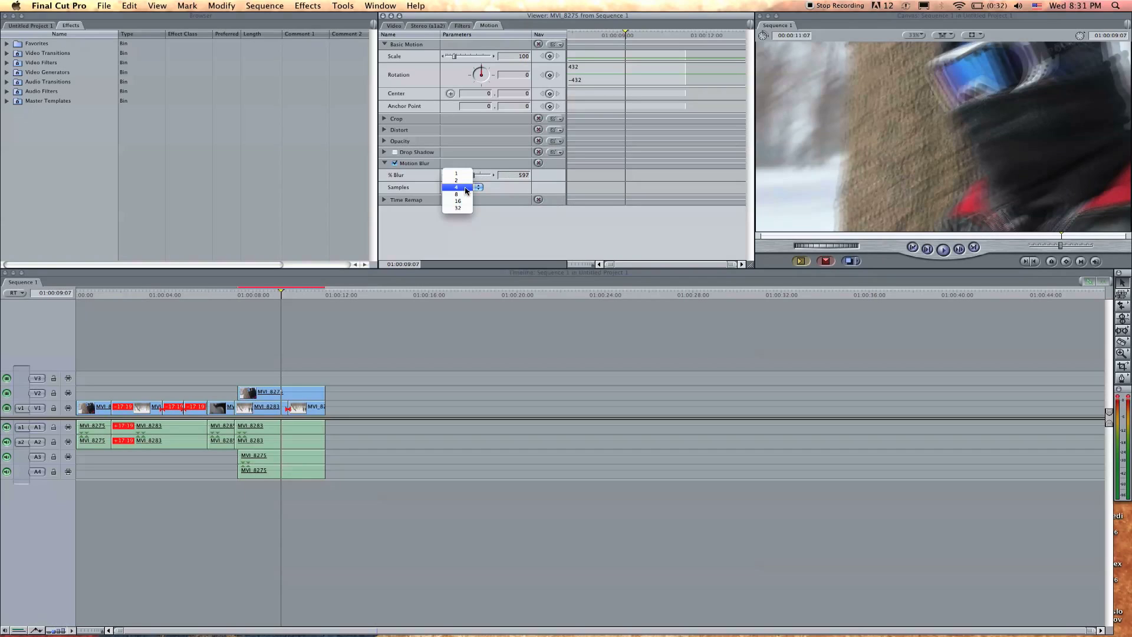
pyautogui.click(464, 195)
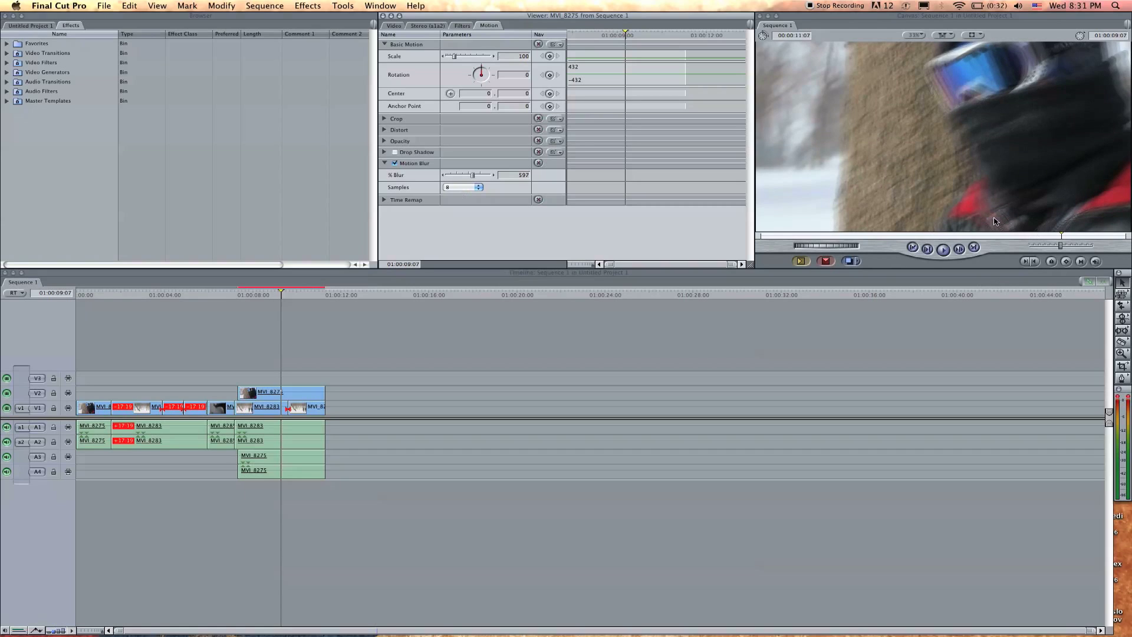
pyautogui.click(458, 187)
pyautogui.click(458, 195)
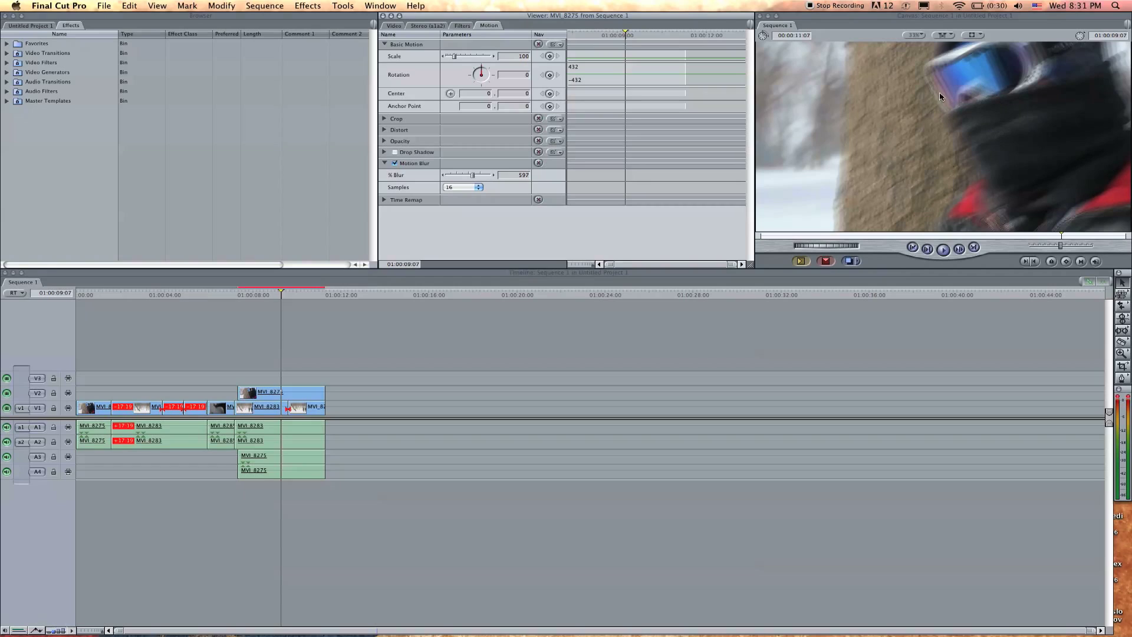
pyautogui.click(479, 186)
pyautogui.click(463, 194)
# Step: Compare 2 and 32 samples, settle on 2, then disable and collapse Motion Blur
pyautogui.click(463, 188)
pyautogui.click(460, 159)
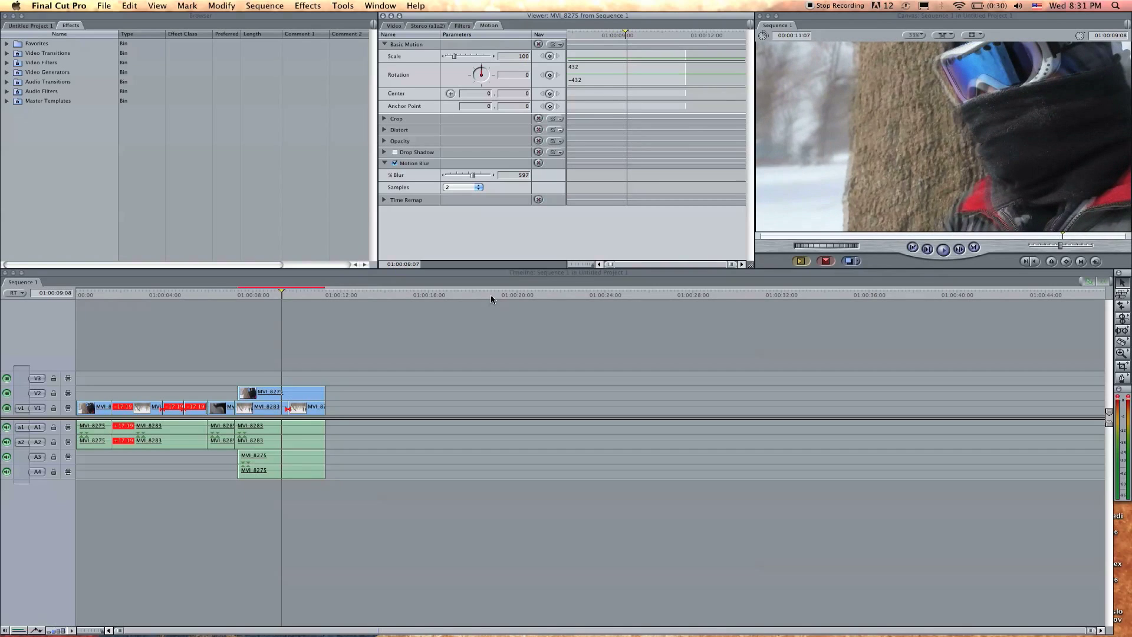
pyautogui.click(470, 187)
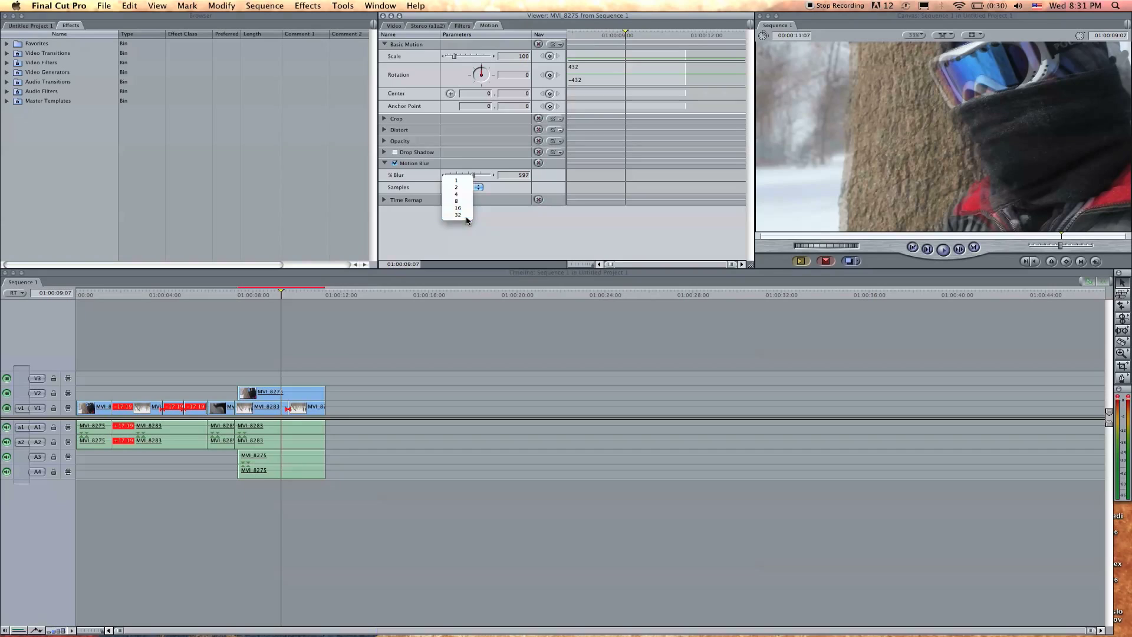
pyautogui.click(466, 220)
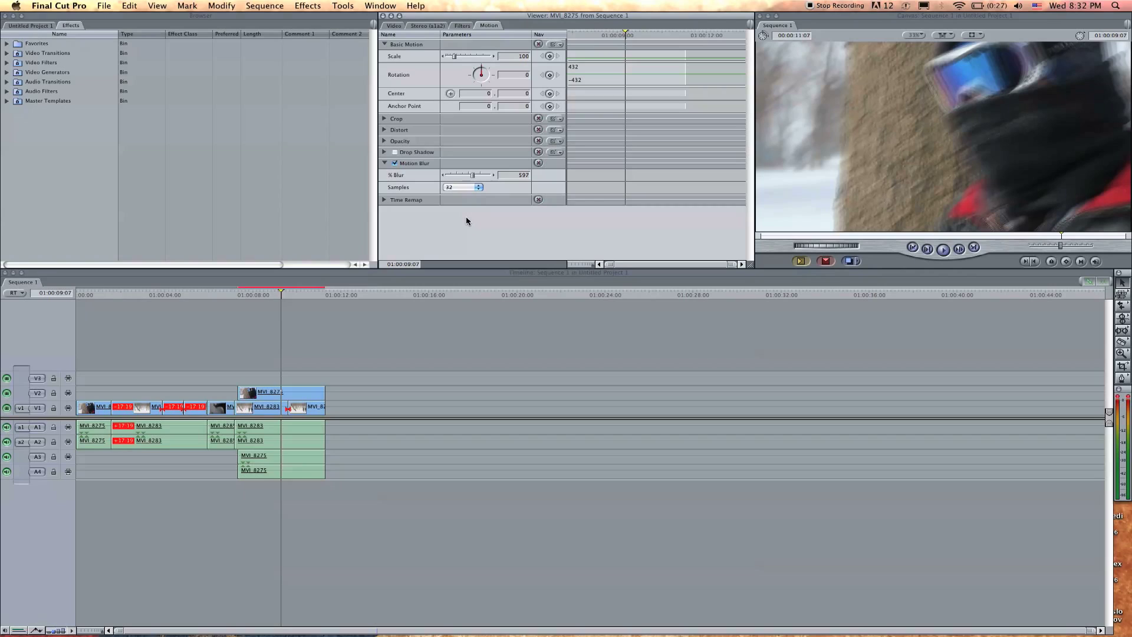
pyautogui.click(468, 187)
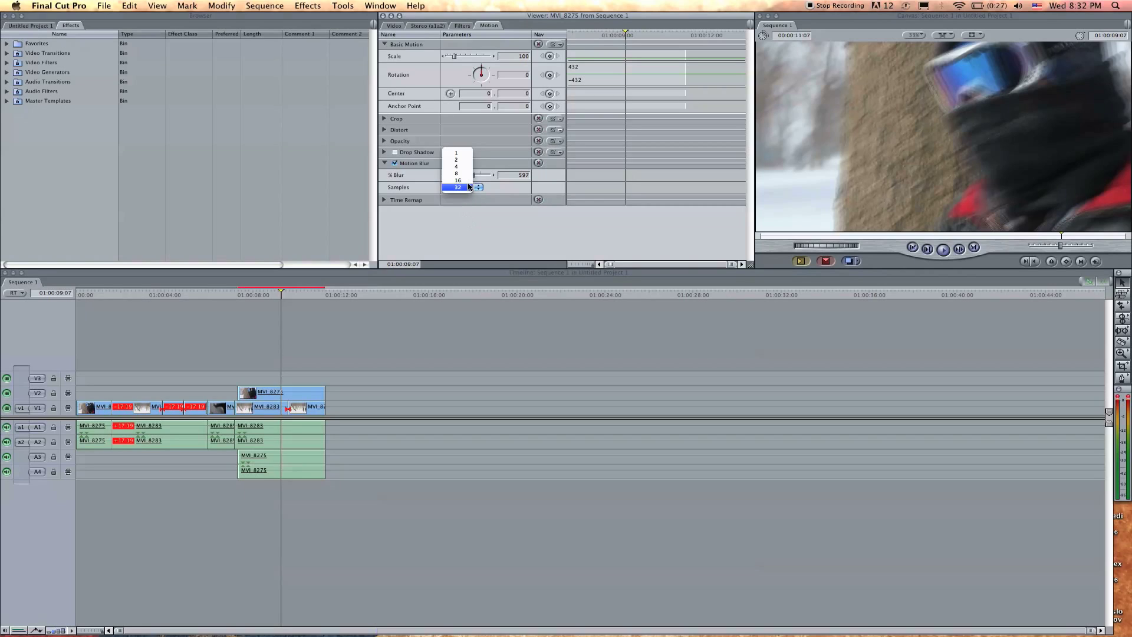
pyautogui.click(468, 187)
pyautogui.click(457, 159)
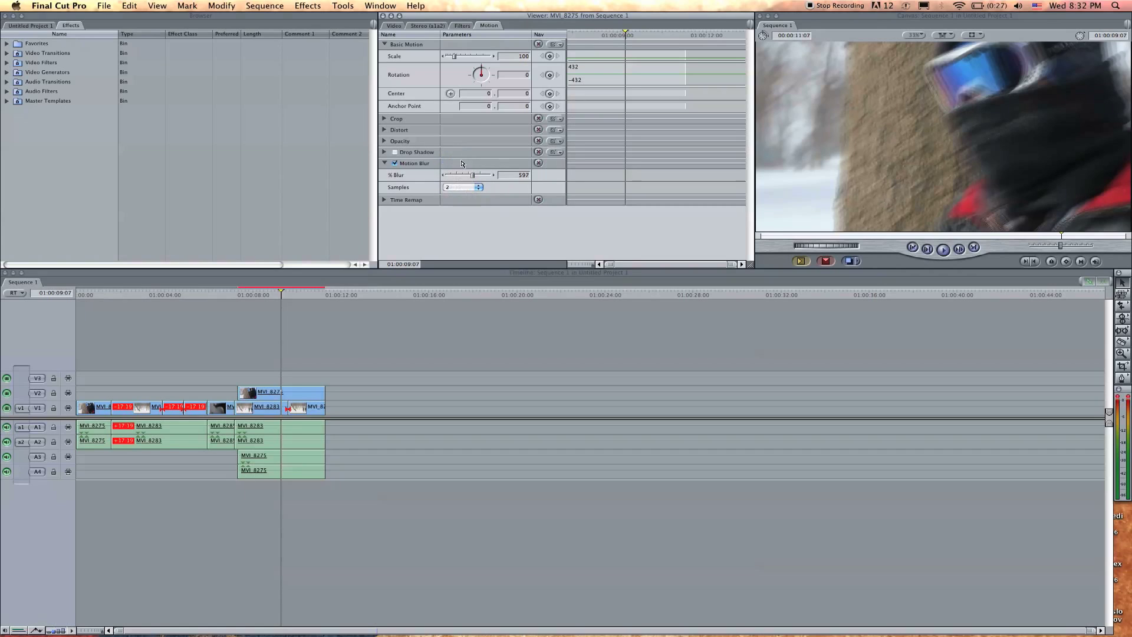
pyautogui.click(395, 164)
pyautogui.click(384, 163)
# Step: Inspect the Time Remap parameters, then return the Viewer to MVI_8275's Video picture
pyautogui.click(384, 174)
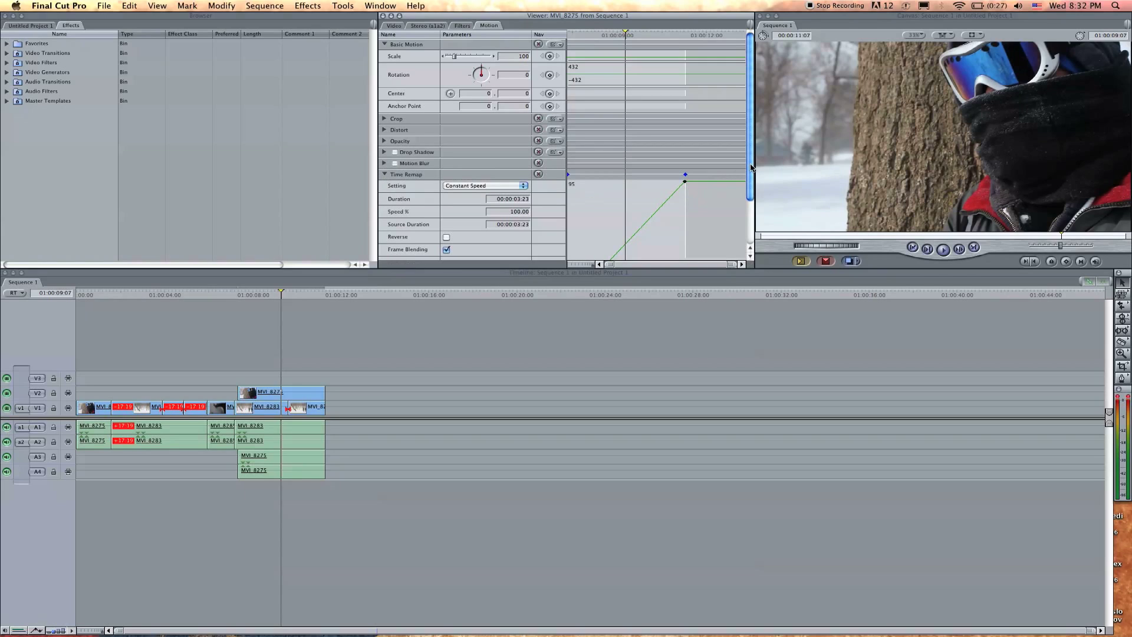
pyautogui.moveTo(751, 167); pyautogui.dragTo(754, 211)
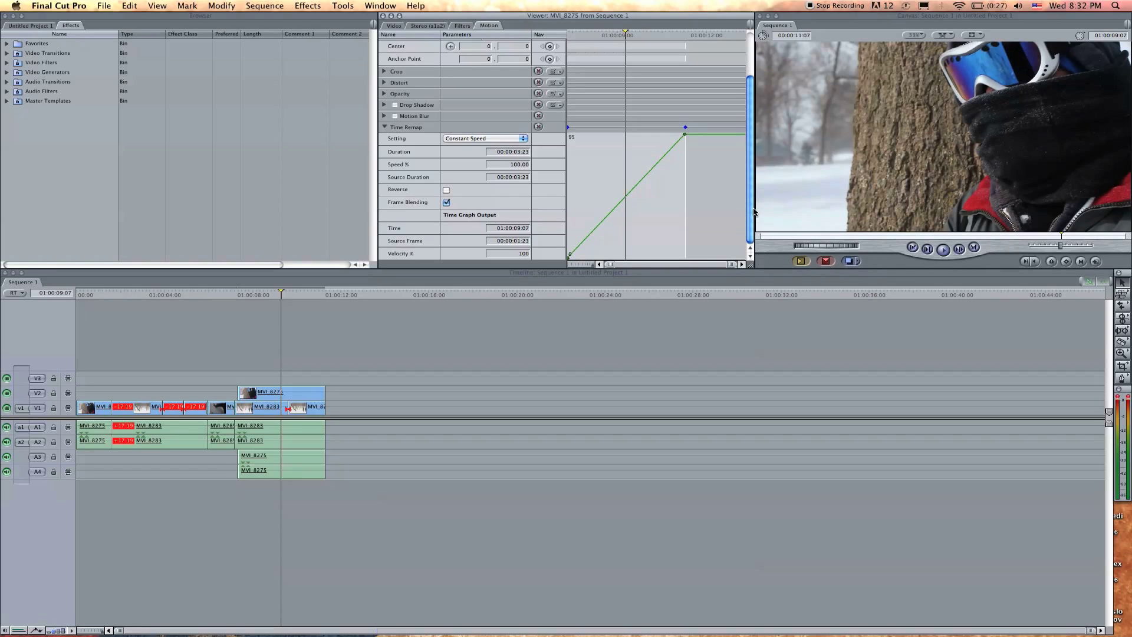
pyautogui.moveTo(754, 212); pyautogui.dragTo(752, 156)
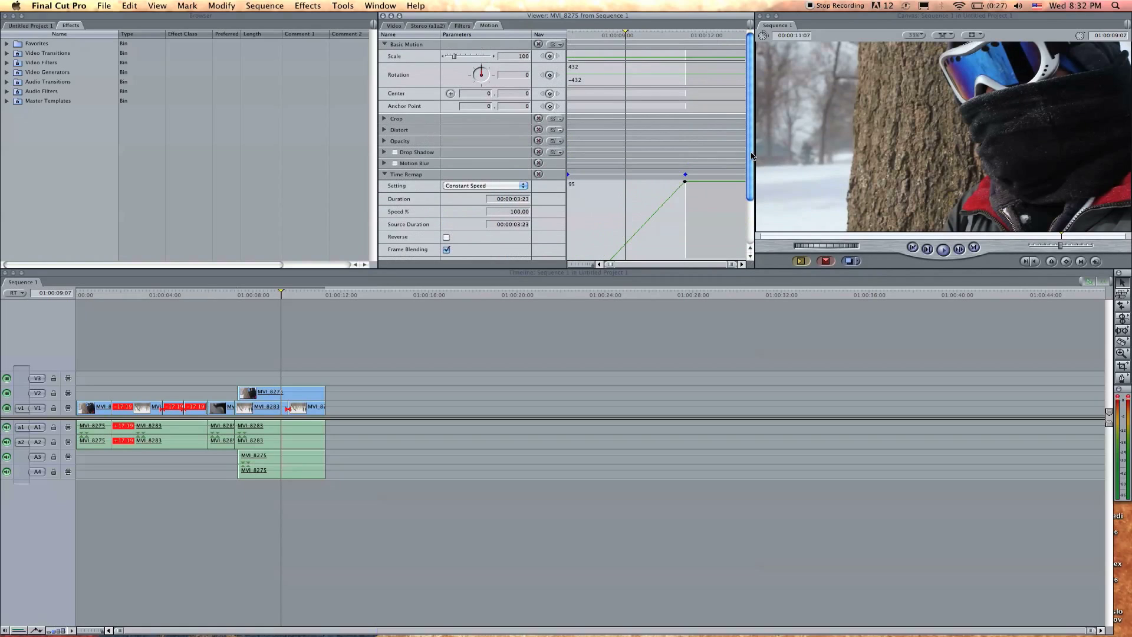
pyautogui.click(384, 175)
pyautogui.click(384, 174)
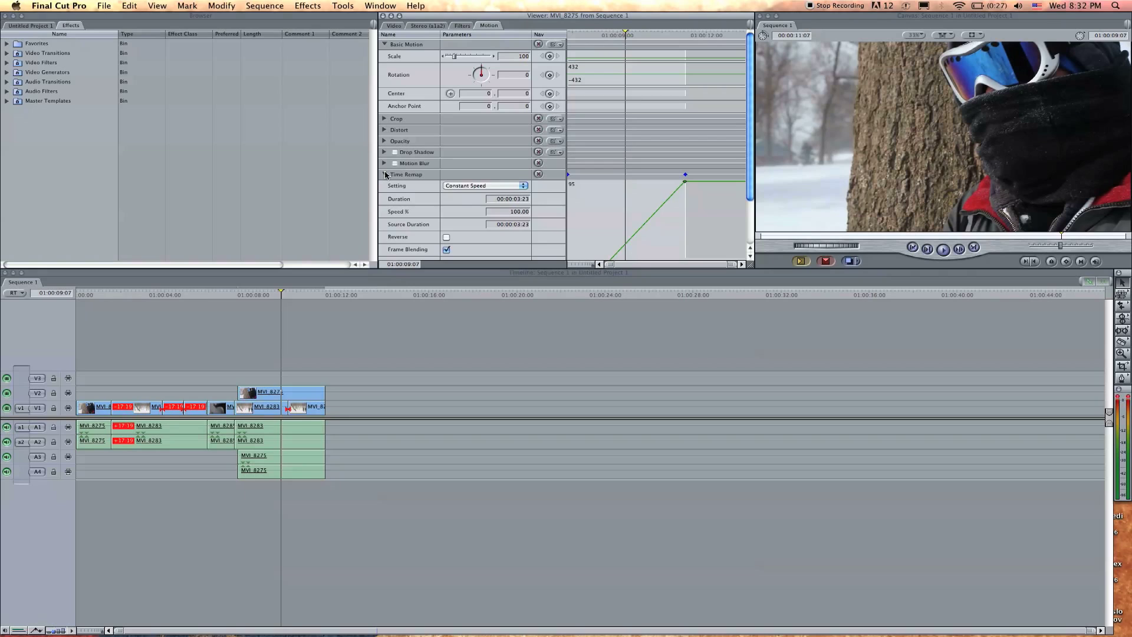
pyautogui.click(385, 174)
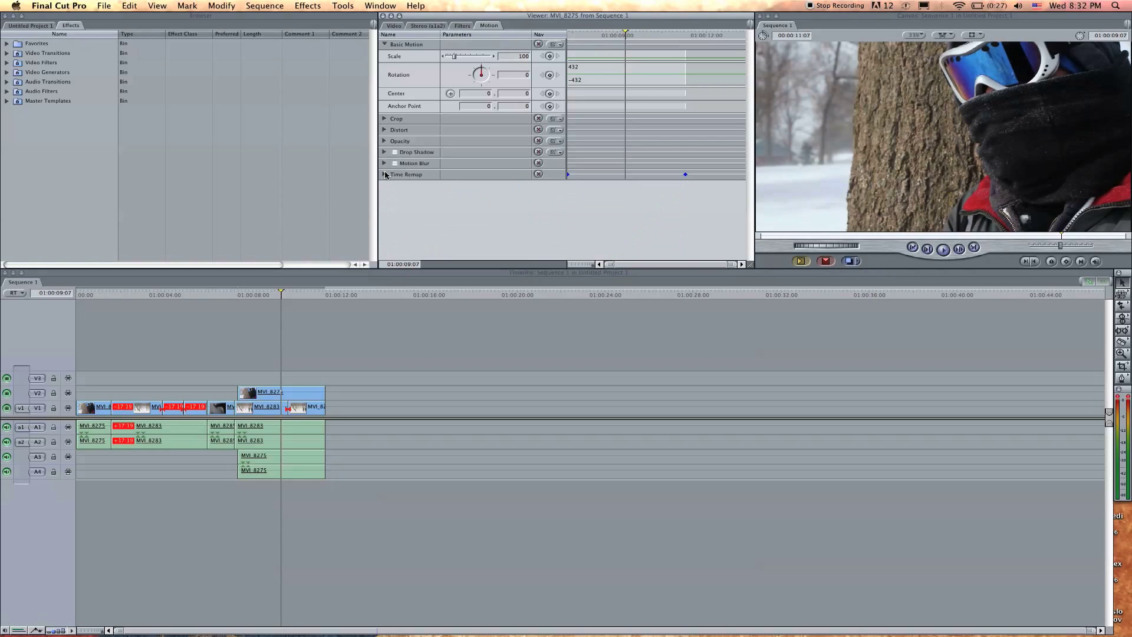
pyautogui.click(396, 26)
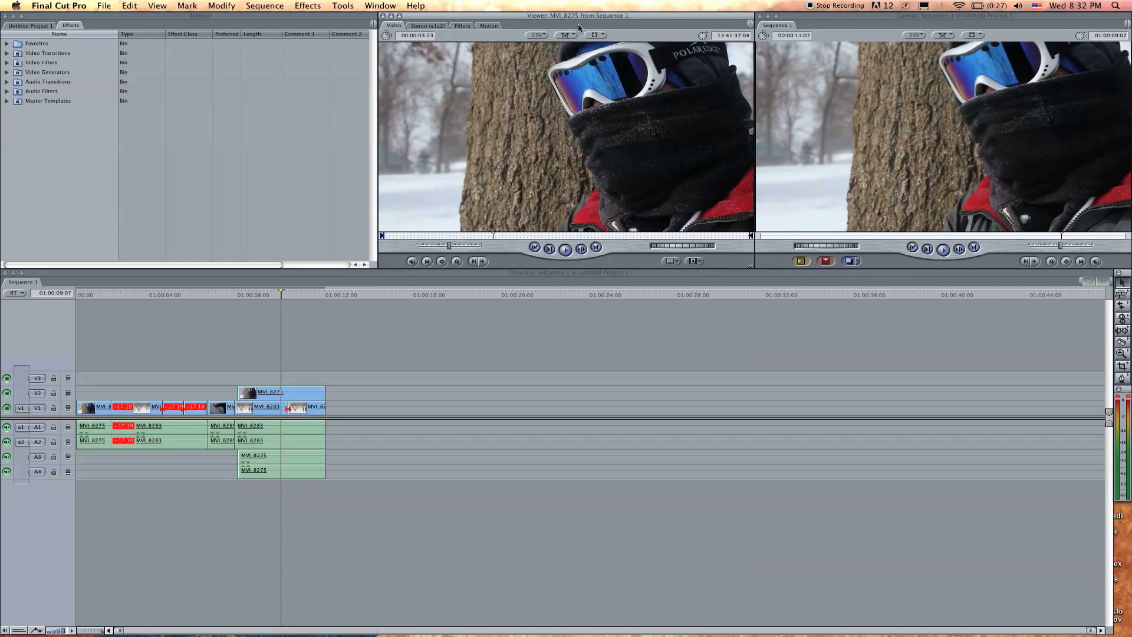